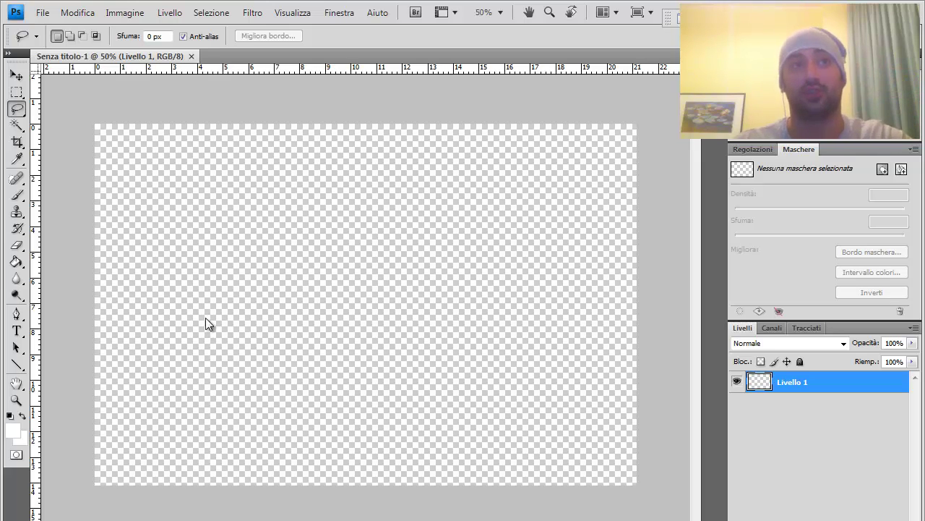
Select the Move tool (Strumento sposta, V) at the top of the toolbox.
{"action": "left_click", "coordinate": [16, 78]}
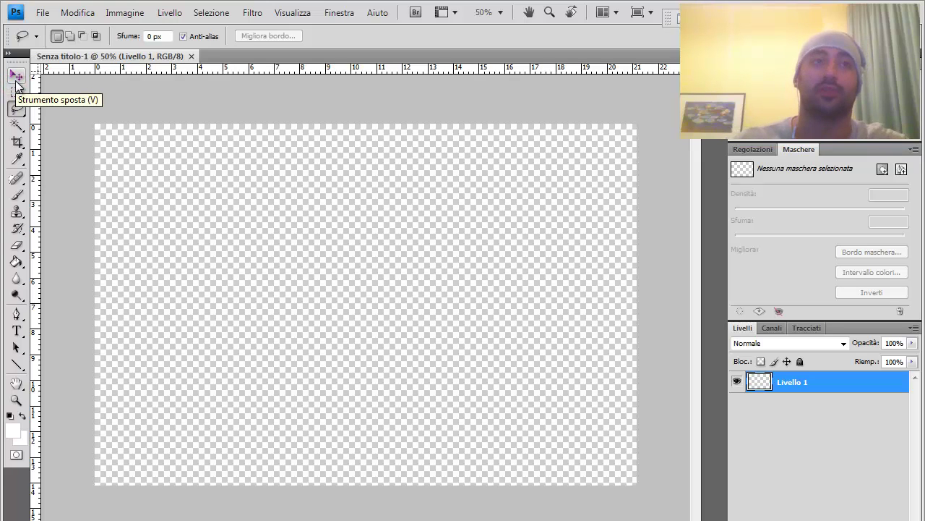
{"action": "left_click", "coordinate": [16, 76]}
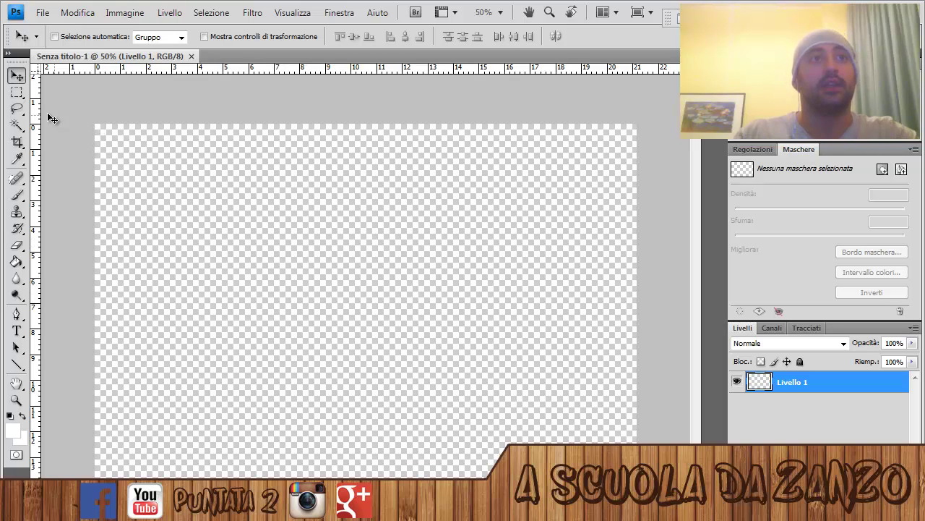
Choose the Rectangular Marquee and view its shapes, then switch to the Lasso and show its variants.
{"action": "left_click", "coordinate": [16, 92]}
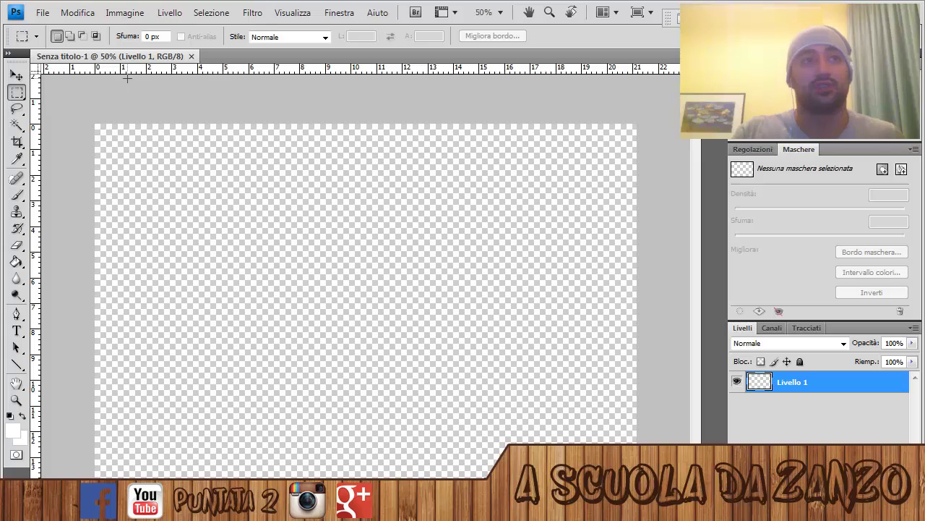
{"action": "left_click", "coordinate": [21, 97]}
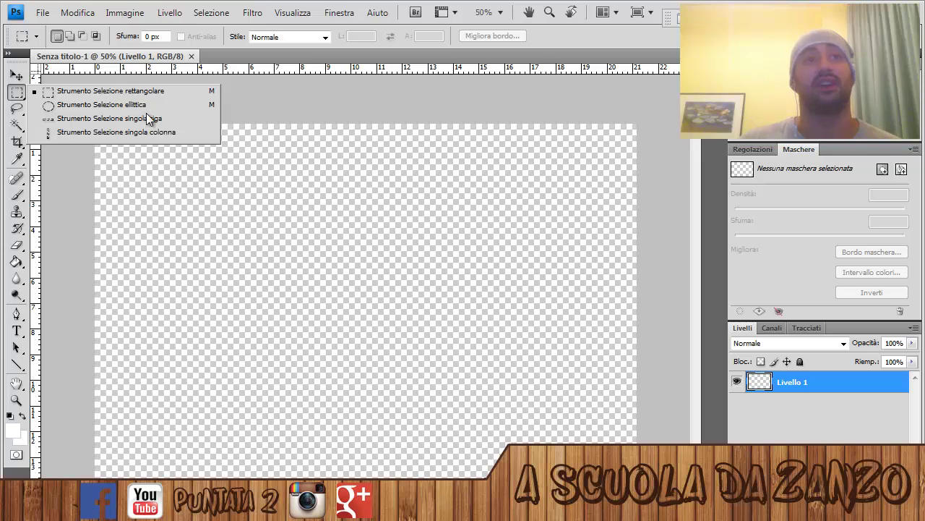
{"action": "left_click", "coordinate": [13, 90]}
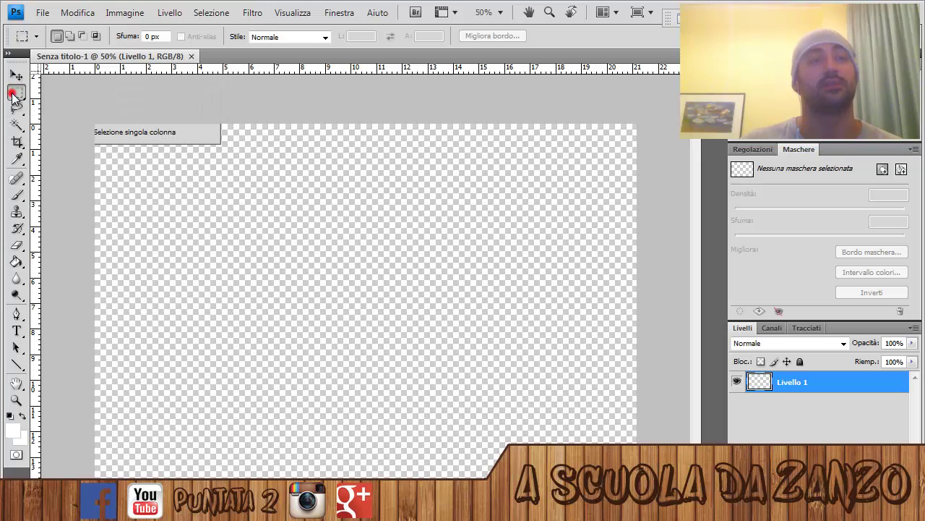
{"action": "left_click", "coordinate": [19, 108]}
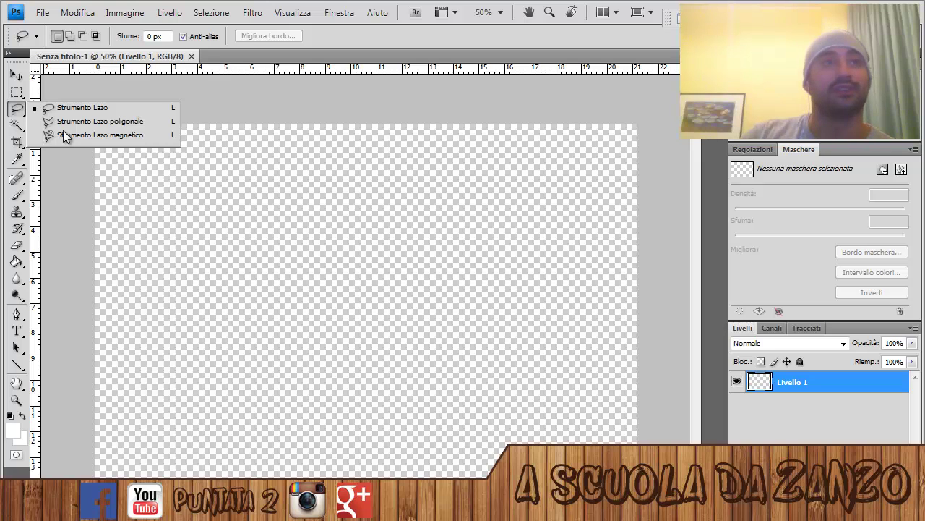
Close the Lasso flyout and return to the Move tool.
{"action": "left_click", "coordinate": [40, 108]}
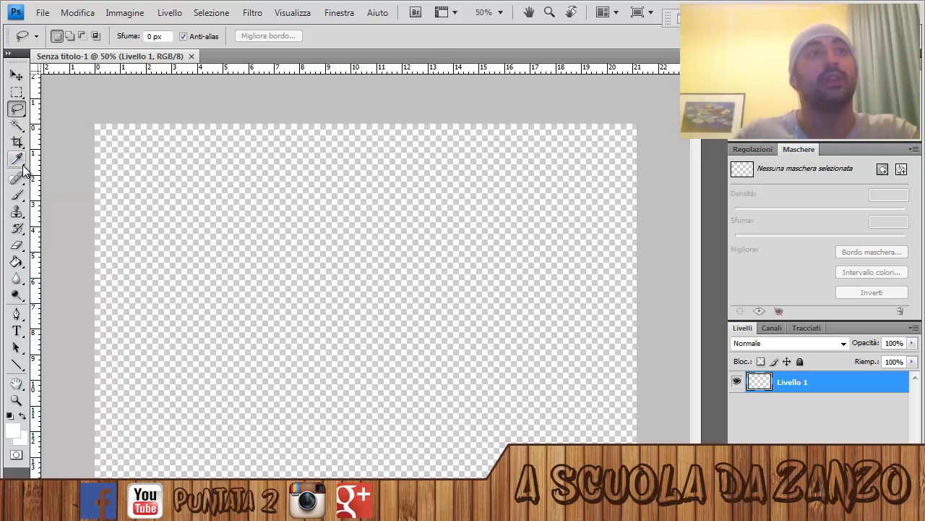
{"action": "left_click", "coordinate": [16, 75]}
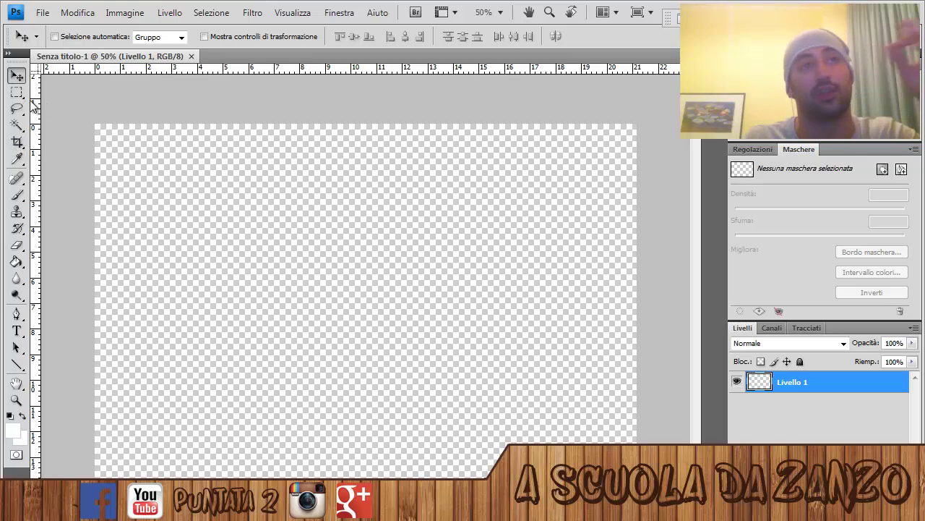
Open 2cgzbme.jpg from the Desktop with File > Apri.
{"action": "left_click", "coordinate": [42, 15]}
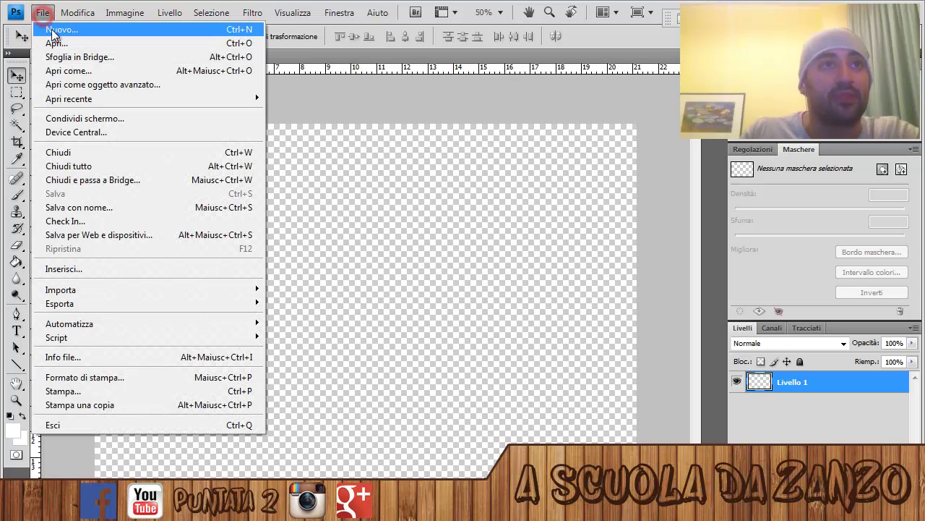
{"action": "left_click", "coordinate": [53, 45]}
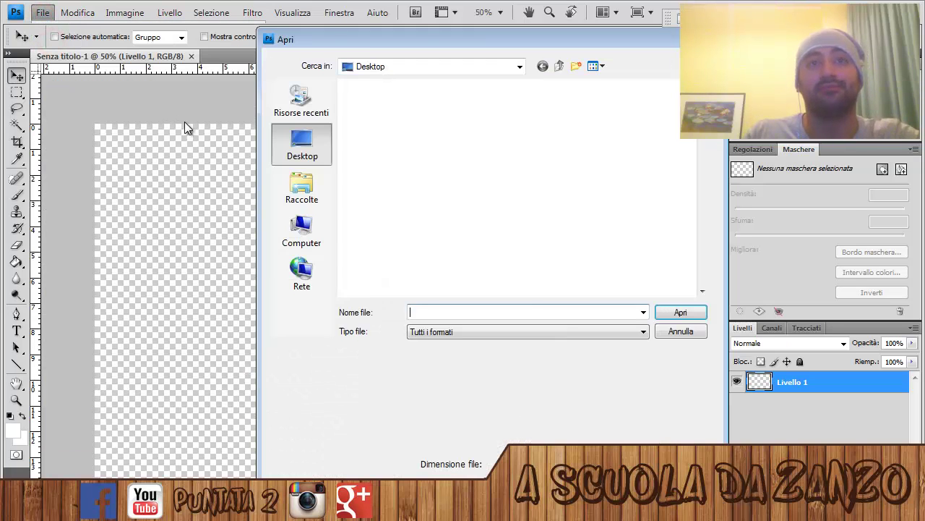
{"action": "scroll", "coordinate": [713, 171], "scroll_direction": "down", "scroll_amount": 5}
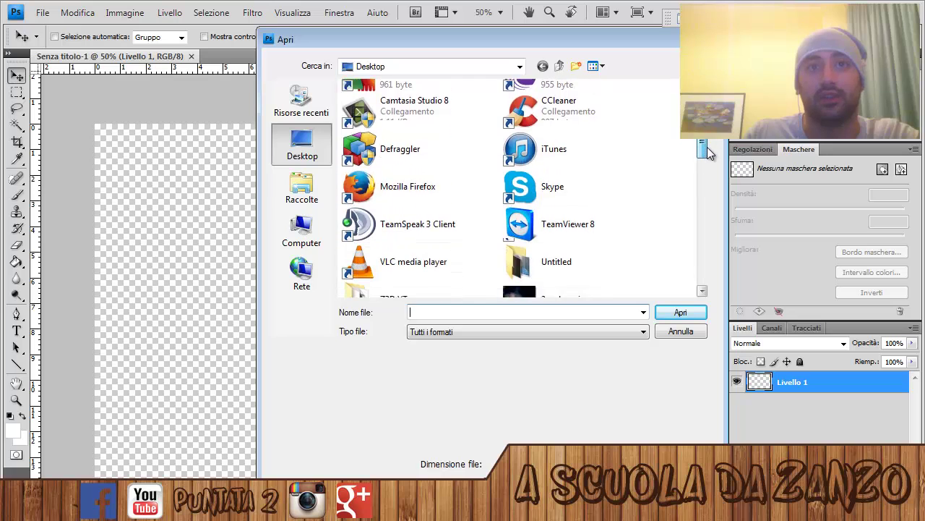
{"action": "left_click", "coordinate": [555, 182]}
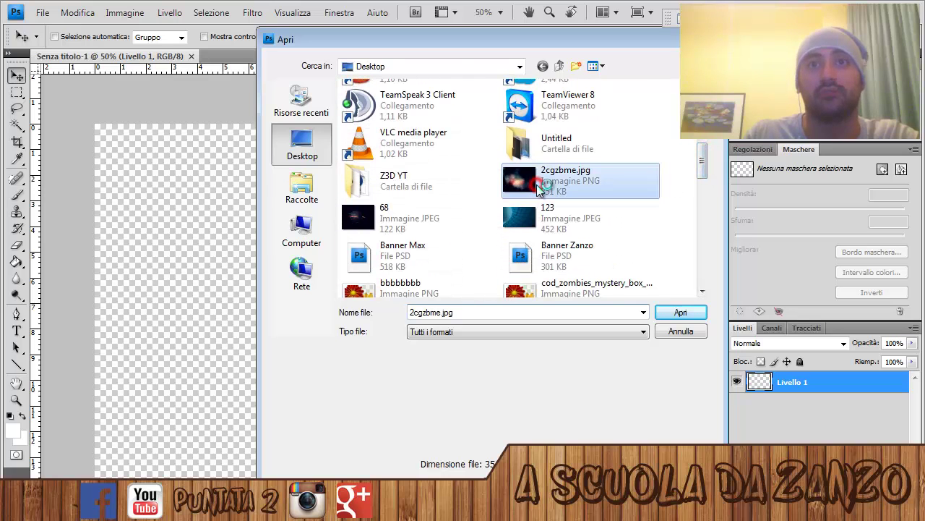
{"action": "left_click", "coordinate": [681, 314]}
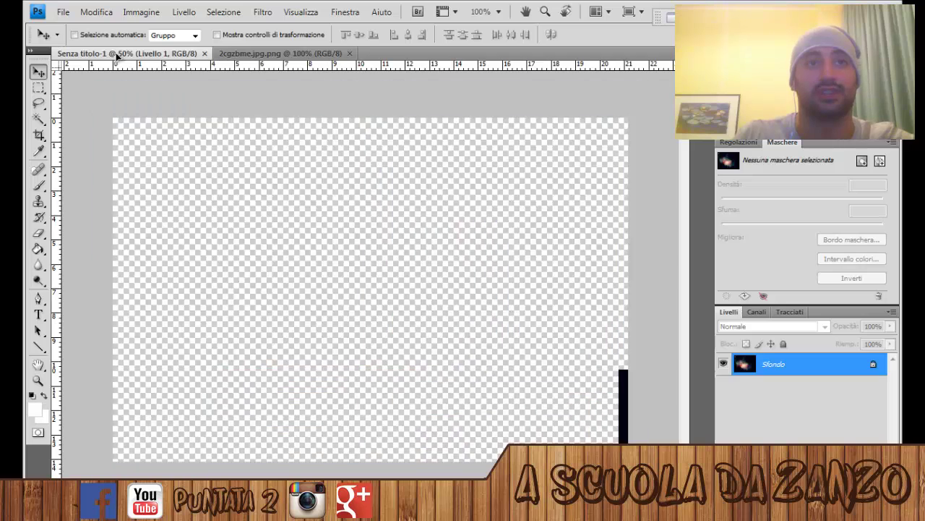
Unlock the nebula background as Livello 0 and drag copies into Senza titolo-1.
{"action": "left_click_drag", "start_coordinate": [117, 57], "coordinate": [299, 275]}
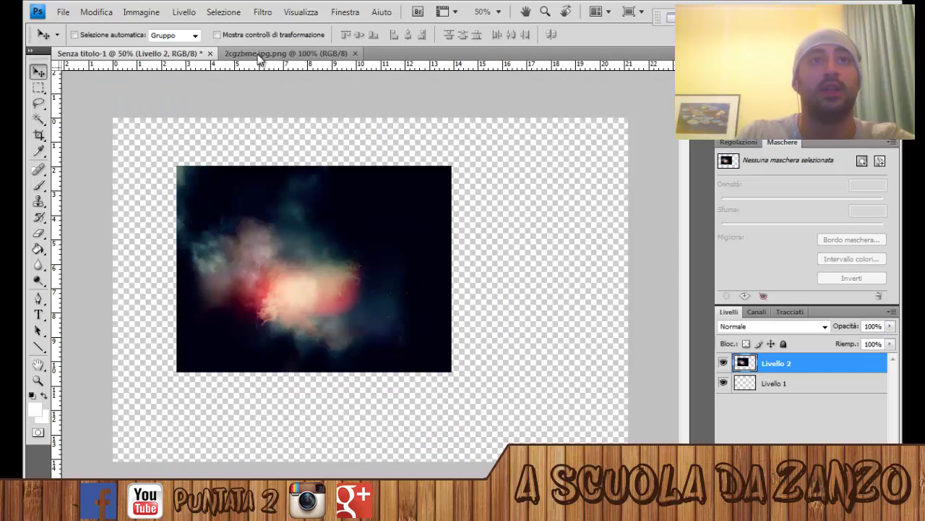
{"action": "left_click", "coordinate": [257, 54]}
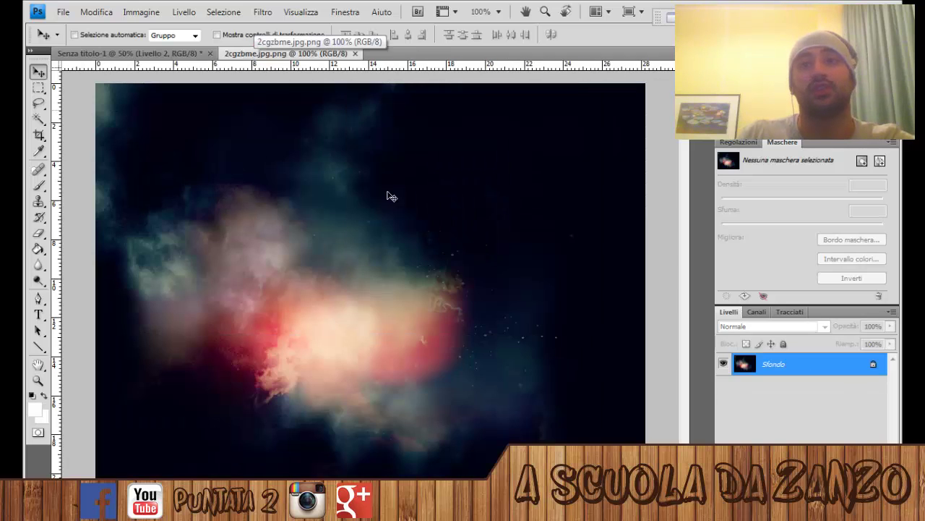
{"action": "double_click", "coordinate": [816, 368]}
{"action": "left_click", "coordinate": [588, 170]}
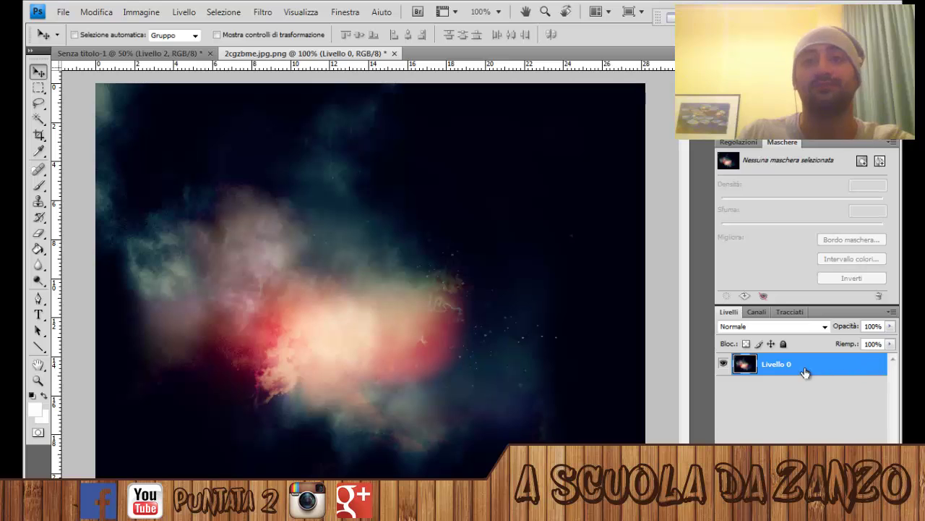
{"action": "mouse_move", "coordinate": [444, 306]}
{"action": "left_mouse_down"}
{"action": "mouse_move", "coordinate": [337, 333]}
{"action": "mouse_move", "coordinate": [397, 293]}
{"action": "mouse_move", "coordinate": [418, 301]}
{"action": "mouse_move", "coordinate": [189, 63]}
{"action": "mouse_move", "coordinate": [434, 311]}
{"action": "left_mouse_up"}
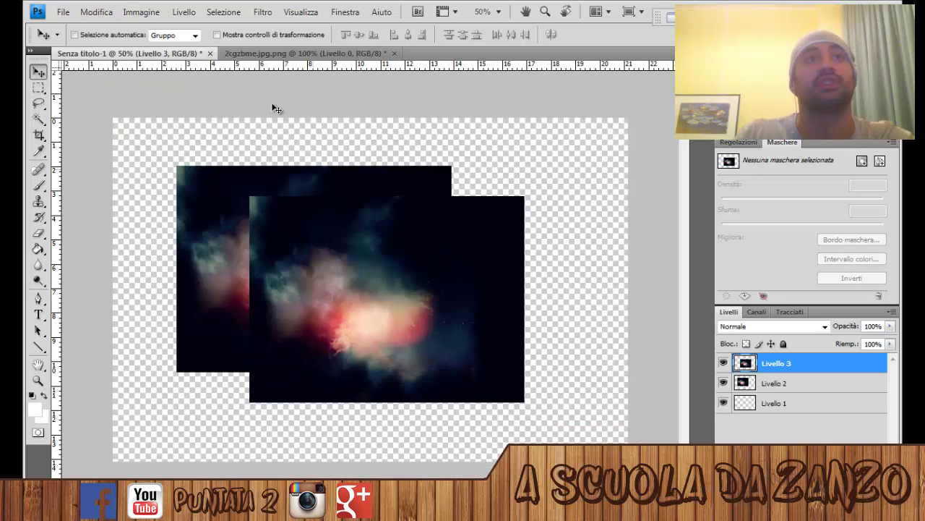
Select all of the nebula, copy it over, delete the extra copies and nudge Livello 2 right.
{"action": "left_click", "coordinate": [266, 54]}
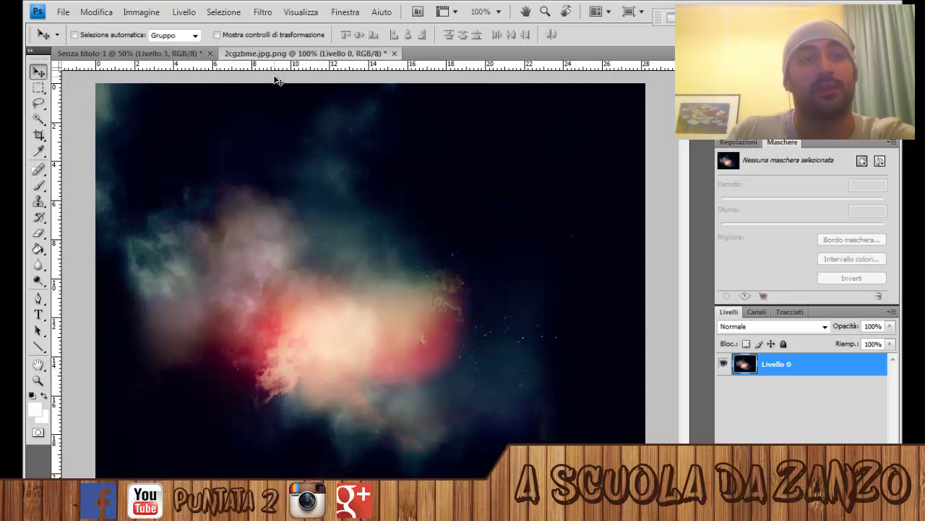
{"action": "key", "text": "ctrl+a"}
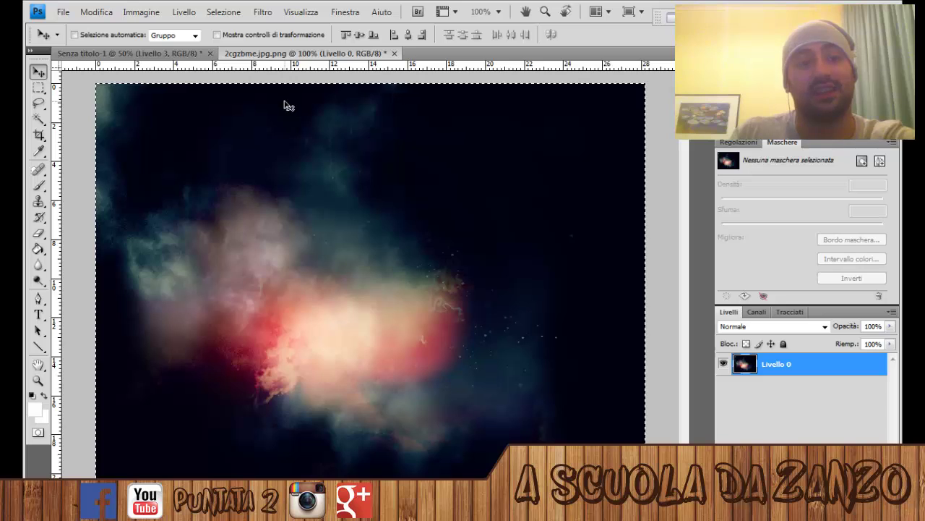
{"action": "mouse_move", "coordinate": [286, 108]}
{"action": "left_mouse_down"}
{"action": "mouse_move", "coordinate": [194, 65]}
{"action": "mouse_move", "coordinate": [205, 107]}
{"action": "left_mouse_up"}
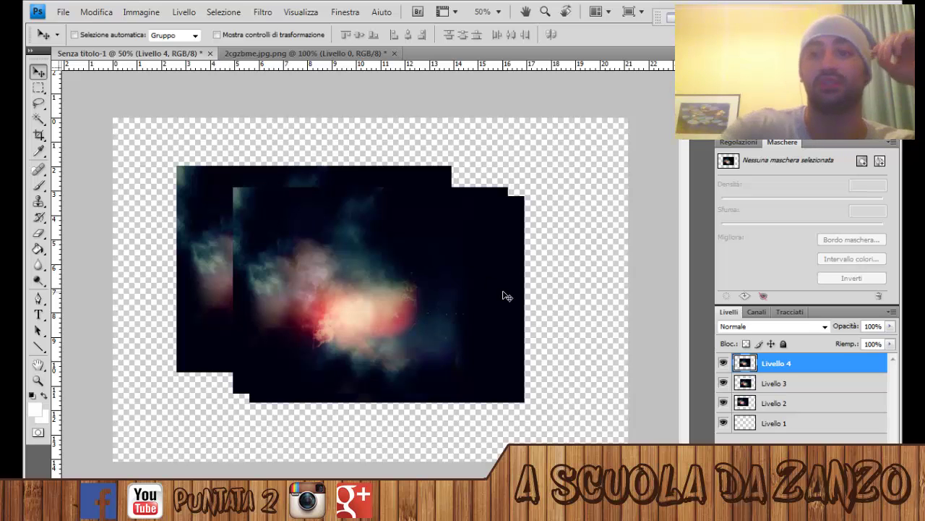
{"action": "key", "text": "Delete"}
{"action": "key", "text": "Delete"}
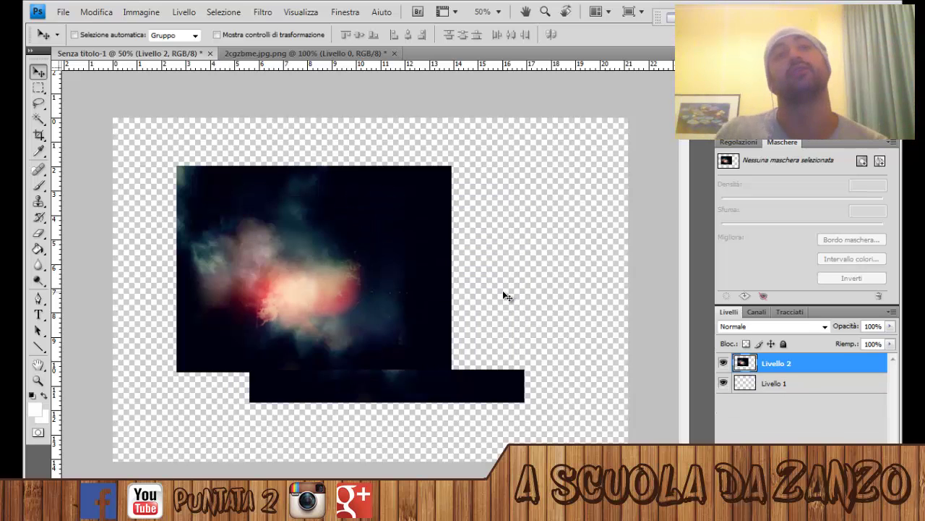
{"action": "mouse_move", "coordinate": [295, 296]}
{"action": "left_mouse_down"}
{"action": "mouse_move", "coordinate": [267, 321]}
{"action": "mouse_move", "coordinate": [282, 309]}
{"action": "left_mouse_up"}
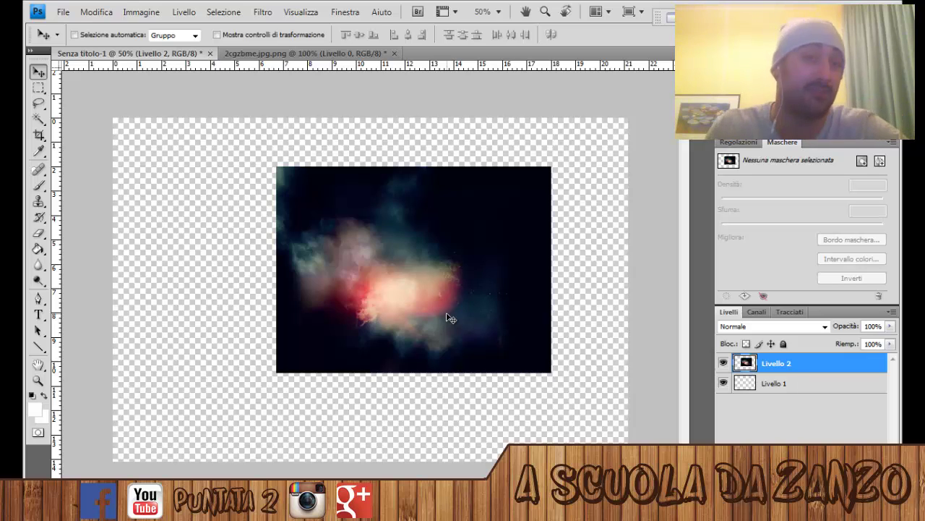
Marquee and delete a strip across the nebula's top, then undo with Annulla Cancella and deselect.
{"action": "left_click", "coordinate": [39, 87]}
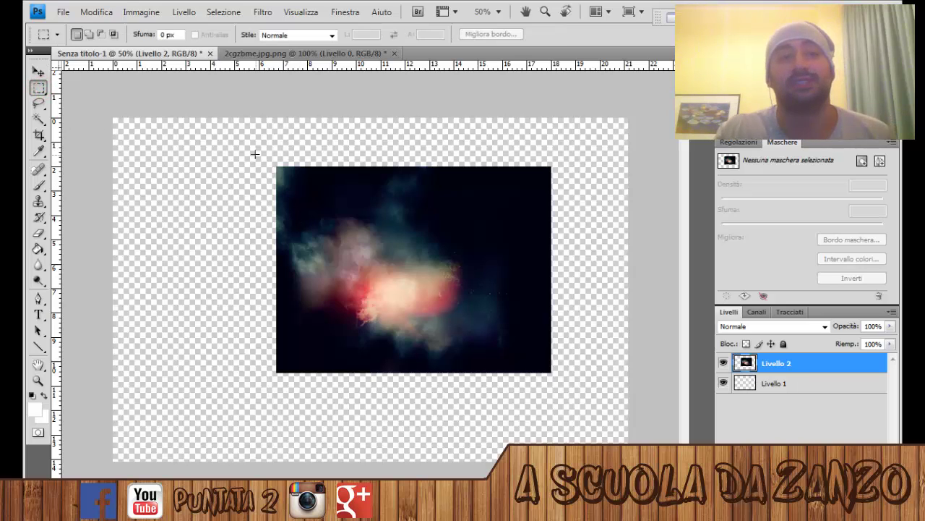
{"action": "left_click_drag", "start_coordinate": [352, 185], "coordinate": [599, 215]}
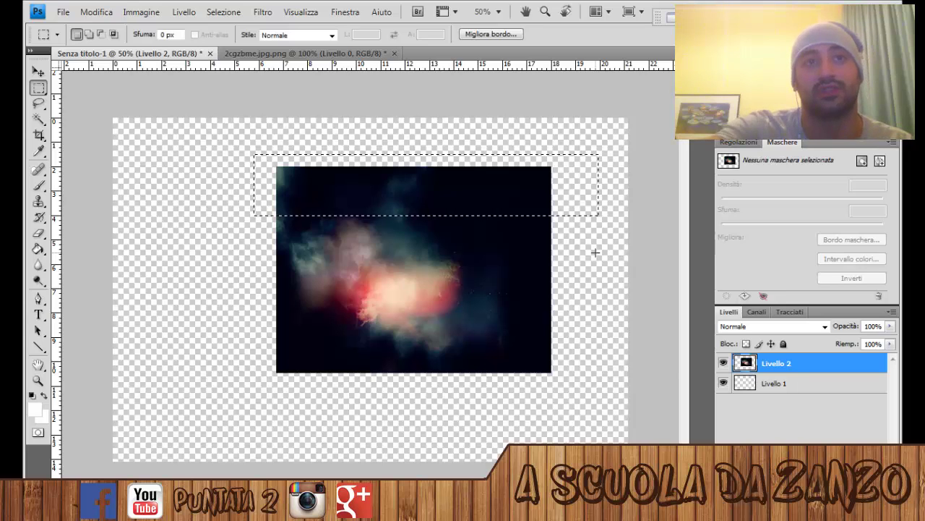
{"action": "key", "text": "Delete"}
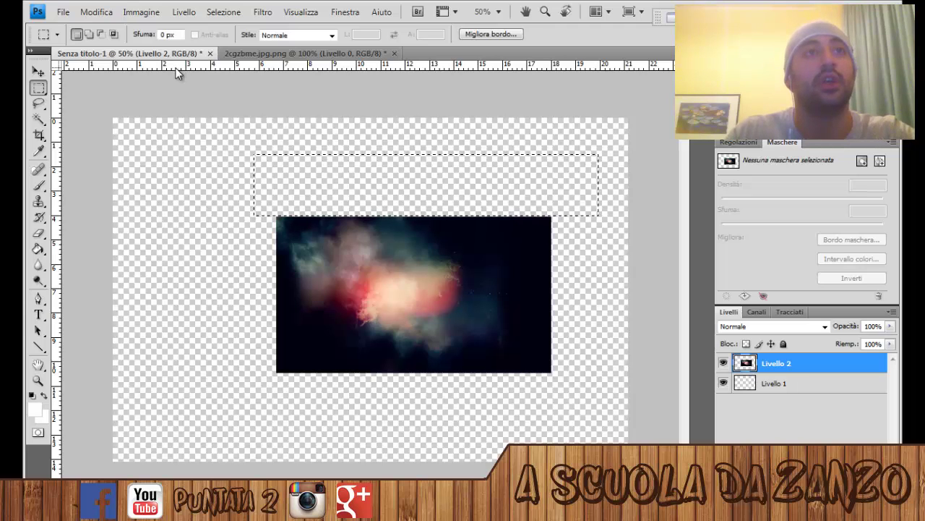
{"action": "left_click", "coordinate": [105, 12]}
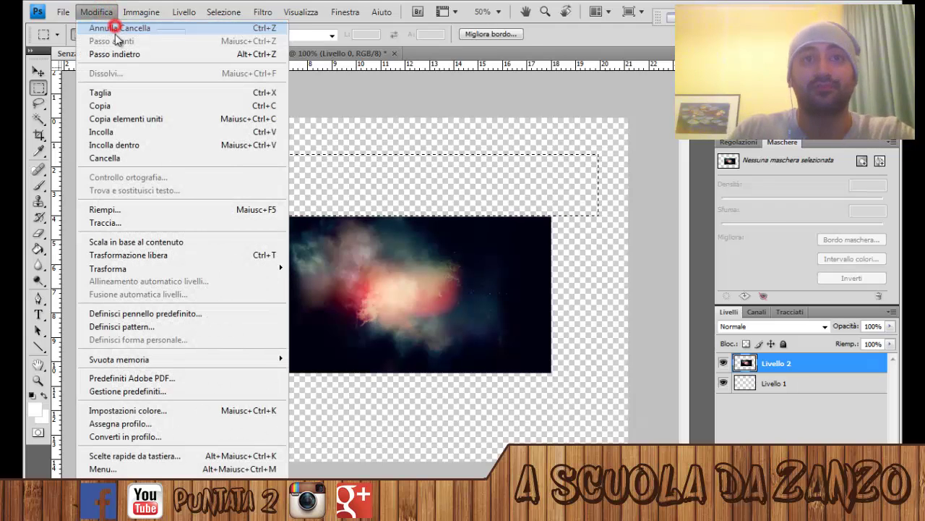
{"action": "left_click", "coordinate": [116, 28]}
{"action": "left_click", "coordinate": [237, 172]}
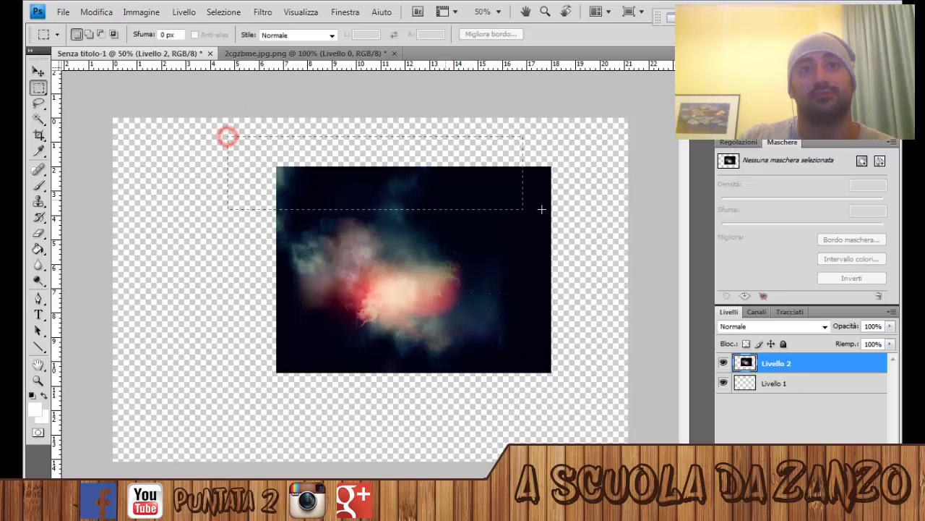
Marquee a top strip, subtract gaps from it, and delete to cut three notches in the top edge.
{"action": "left_click_drag", "start_coordinate": [541, 209], "coordinate": [575, 217]}
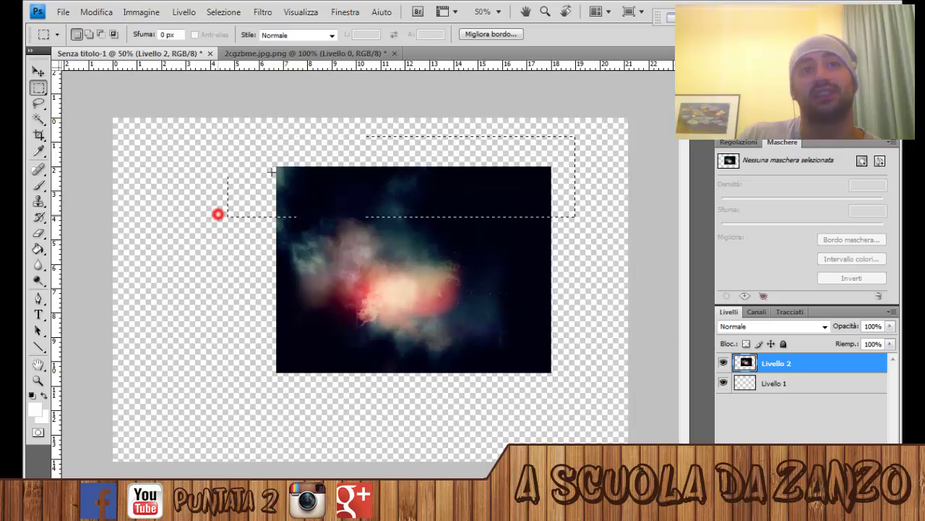
{"action": "left_click_drag", "start_coordinate": [256, 151], "coordinate": [327, 219]}
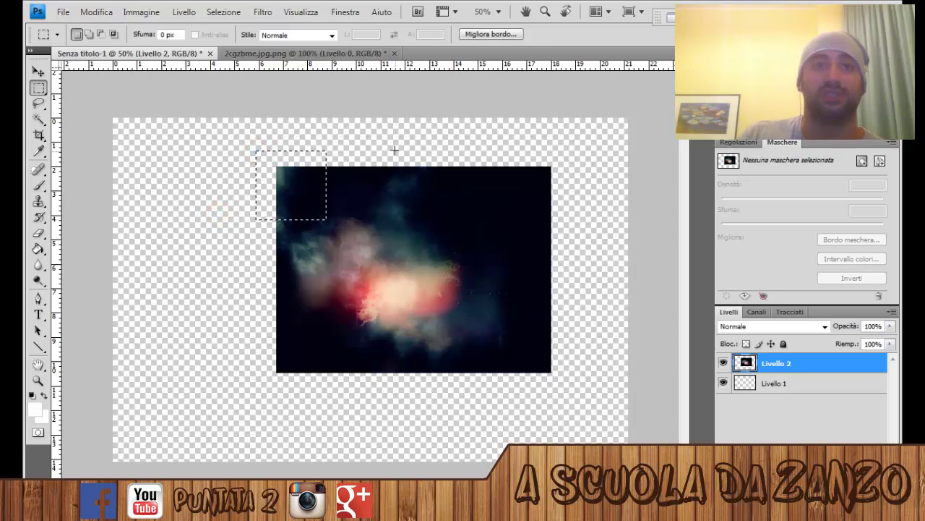
{"action": "left_click_drag", "start_coordinate": [386, 148], "coordinate": [432, 206]}
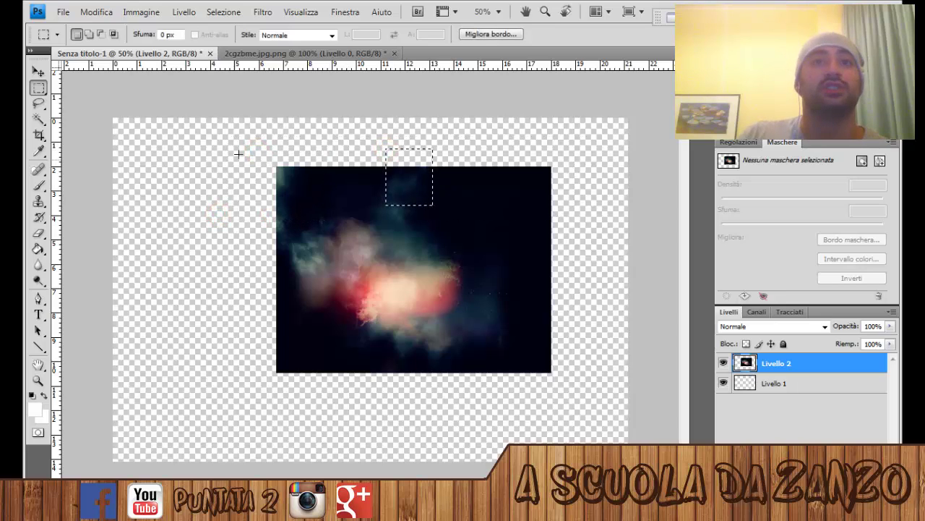
{"action": "left_click_drag", "start_coordinate": [590, 217], "coordinate": [241, 150]}
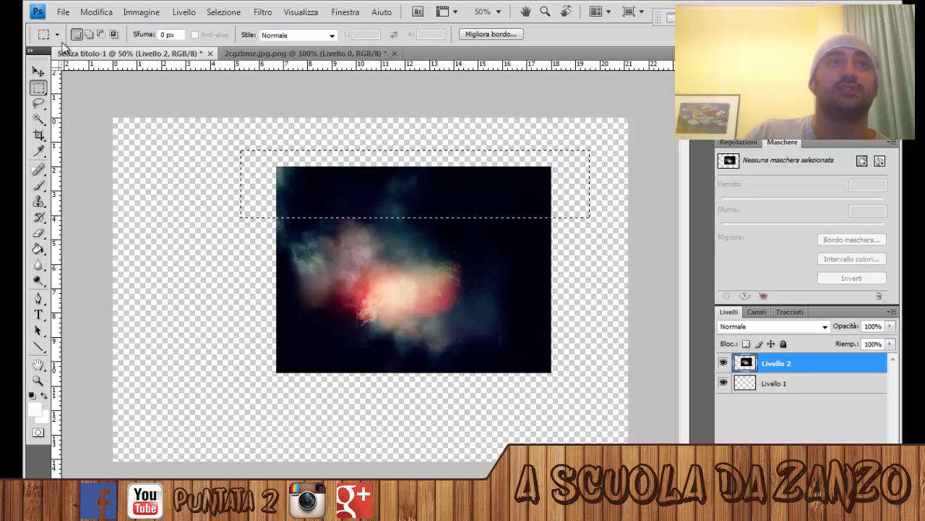
{"action": "left_click", "coordinate": [102, 36]}
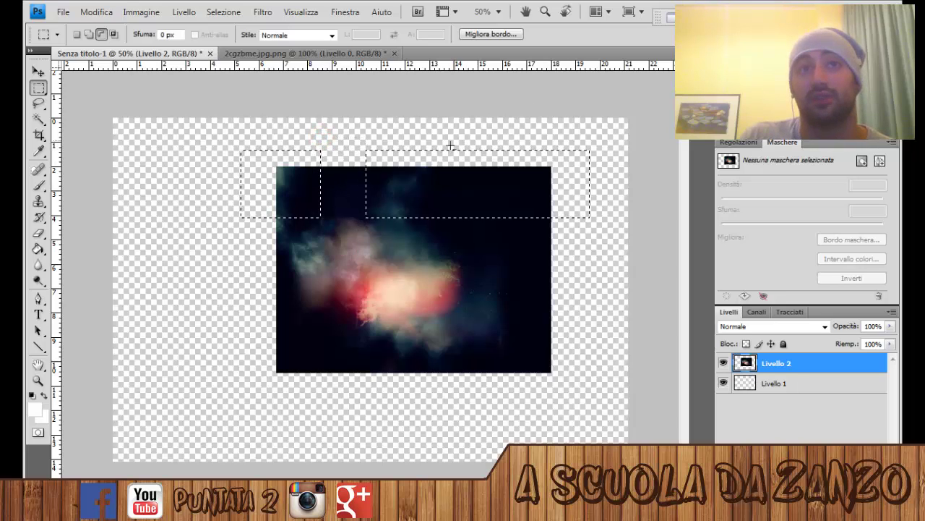
{"action": "left_click_drag", "start_coordinate": [457, 136], "coordinate": [505, 246]}
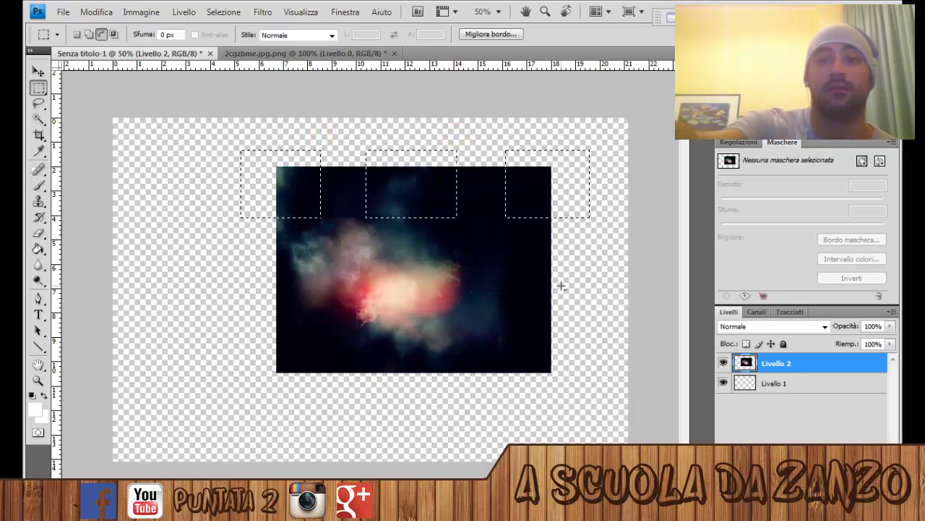
{"action": "key", "text": "Delete"}
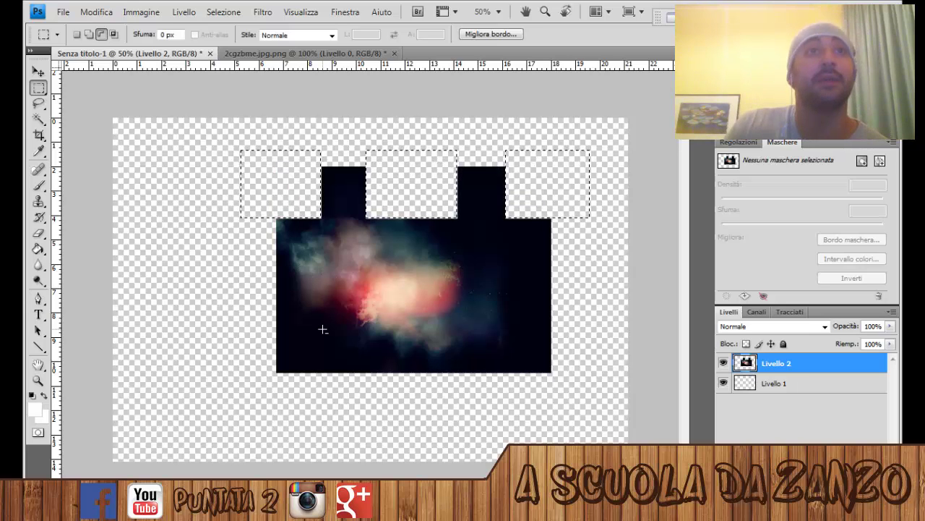
{"action": "left_click", "coordinate": [96, 11]}
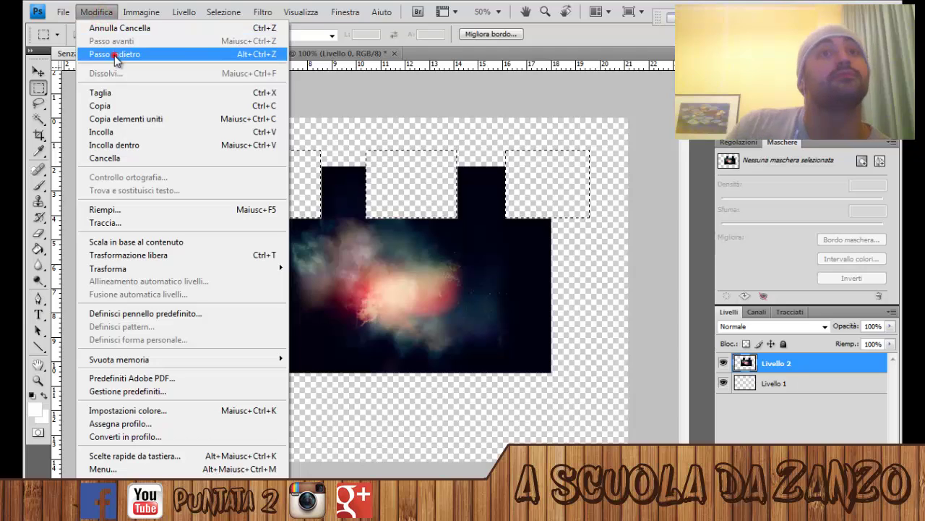
Step backward to restore the notches, switch to Add to selection and clear the old selection.
{"action": "left_click", "coordinate": [116, 55]}
{"action": "left_click", "coordinate": [258, 202]}
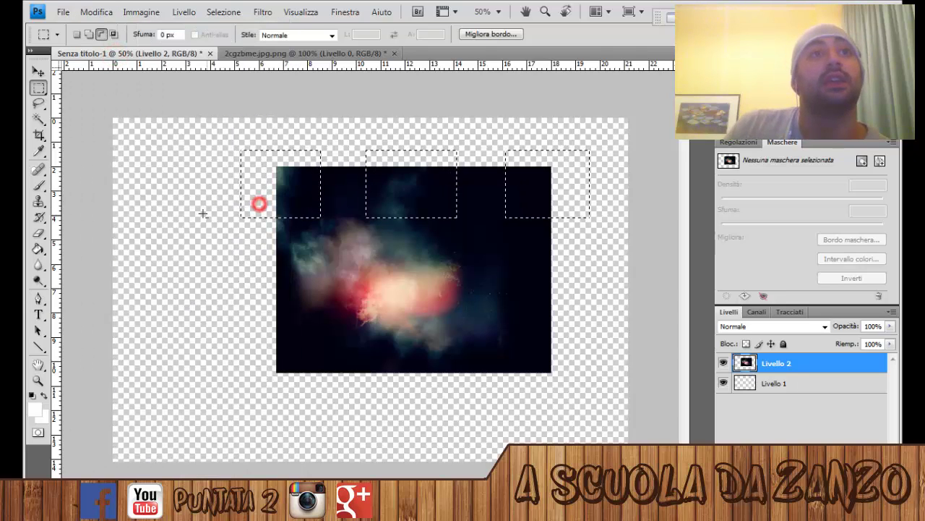
{"action": "left_click", "coordinate": [89, 34]}
{"action": "left_click", "coordinate": [144, 184]}
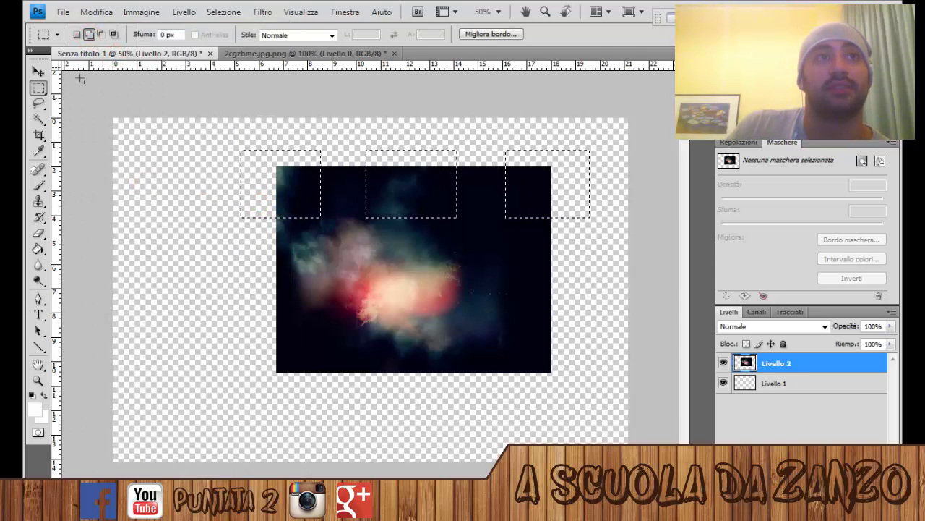
{"action": "left_click", "coordinate": [77, 34]}
{"action": "left_click", "coordinate": [194, 202]}
{"action": "left_click", "coordinate": [89, 34]}
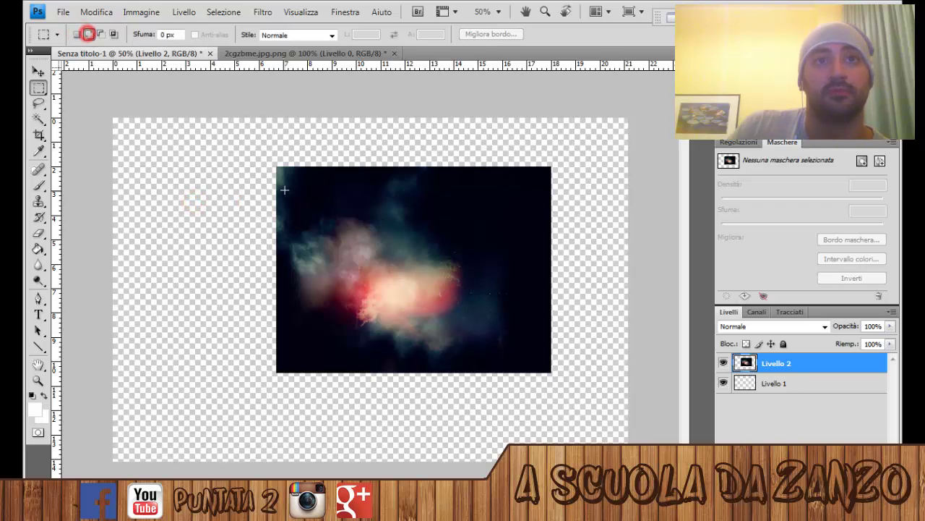
Add a top band and the bright area to the selection, delete them, then step back again.
{"action": "left_click_drag", "start_coordinate": [255, 148], "coordinate": [329, 186]}
{"action": "left_click_drag", "start_coordinate": [482, 233], "coordinate": [484, 223]}
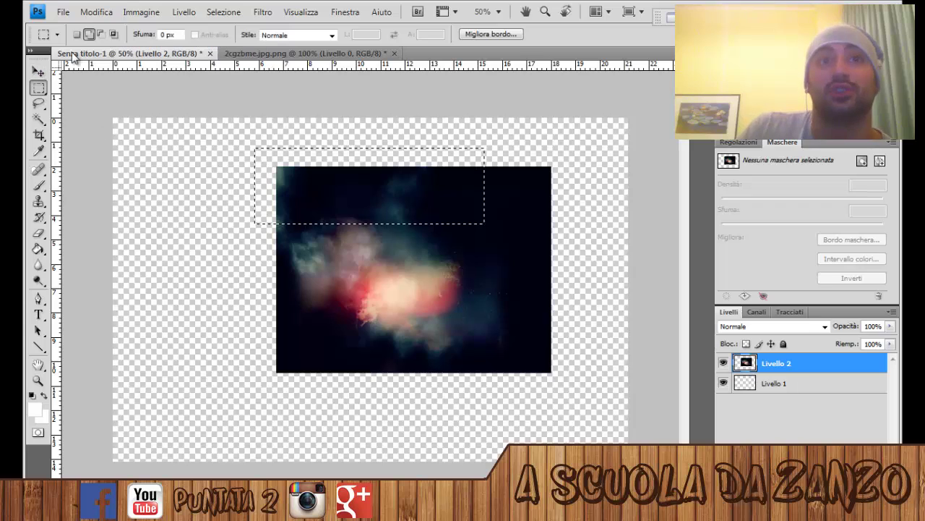
{"action": "left_click_drag", "start_coordinate": [414, 276], "coordinate": [516, 325]}
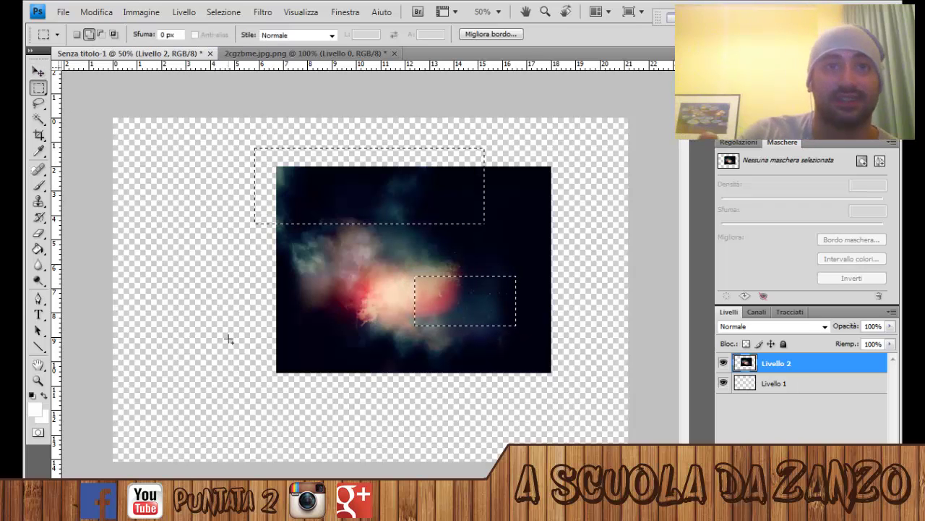
{"action": "key", "text": "Delete"}
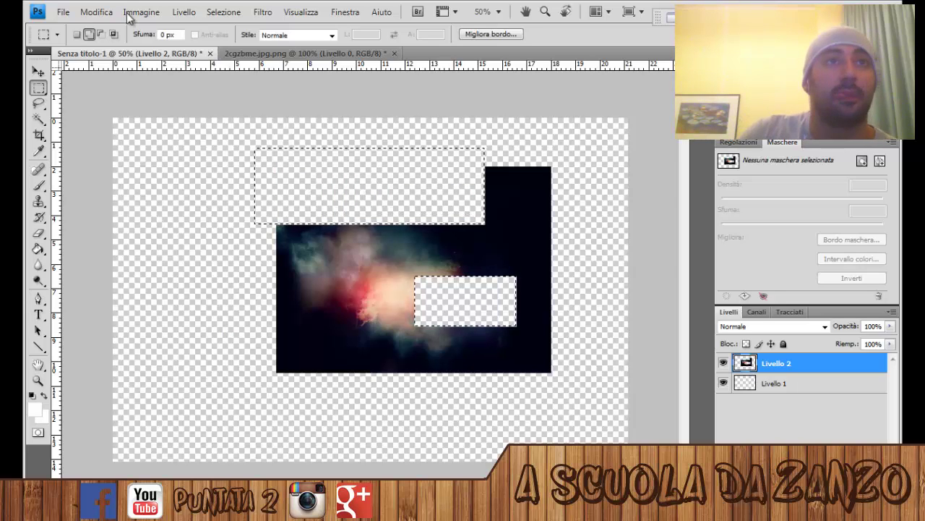
{"action": "left_click", "coordinate": [96, 12]}
{"action": "left_click", "coordinate": [124, 56]}
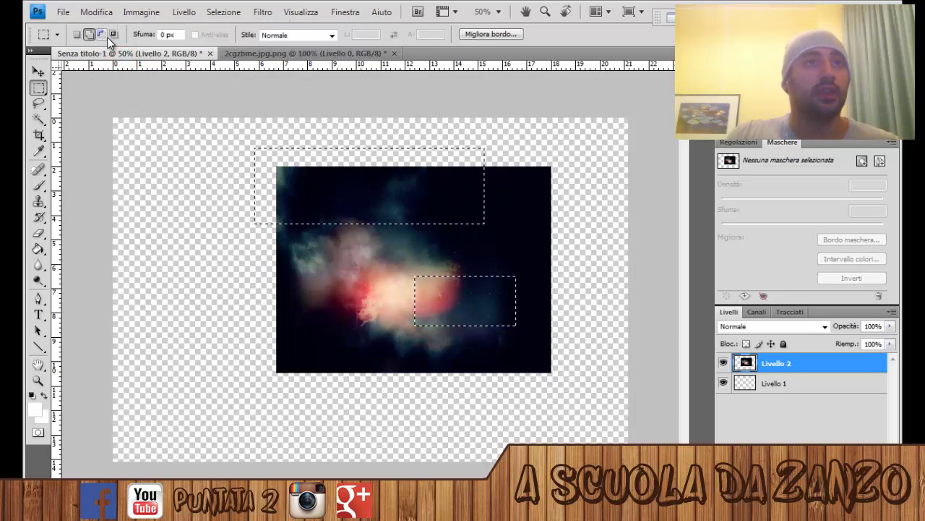
Return to New selection, draw trial rectangles at the image top, then deselect.
{"action": "left_click", "coordinate": [76, 34]}
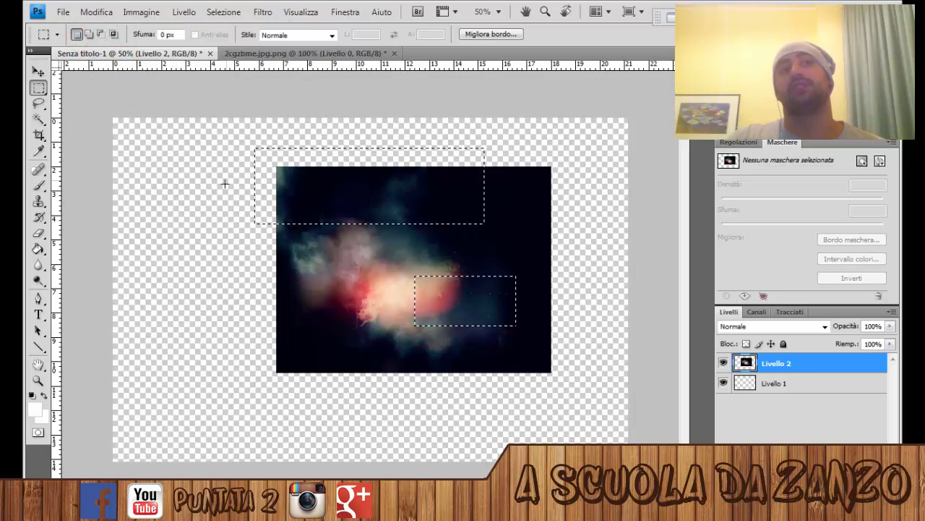
{"action": "left_click", "coordinate": [199, 212]}
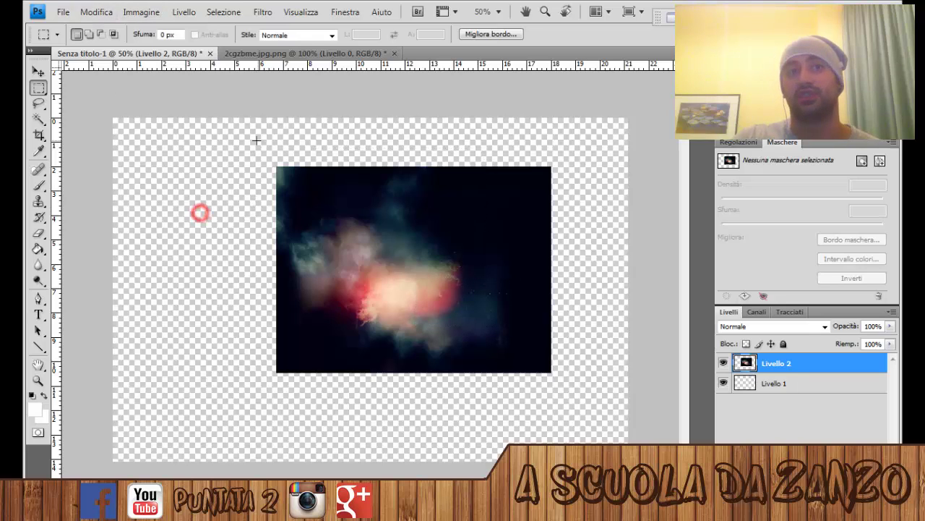
{"action": "left_click_drag", "start_coordinate": [257, 141], "coordinate": [382, 229]}
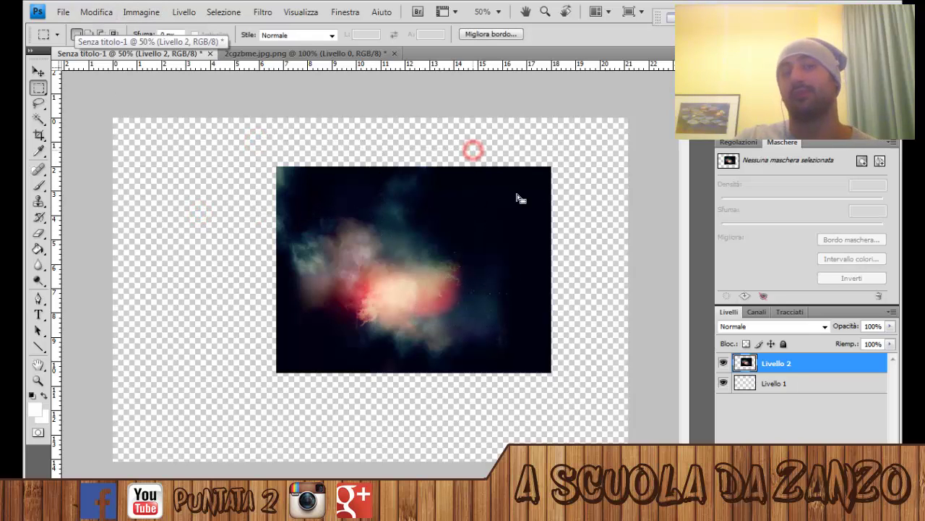
{"action": "left_click_drag", "start_coordinate": [517, 197], "coordinate": [581, 232]}
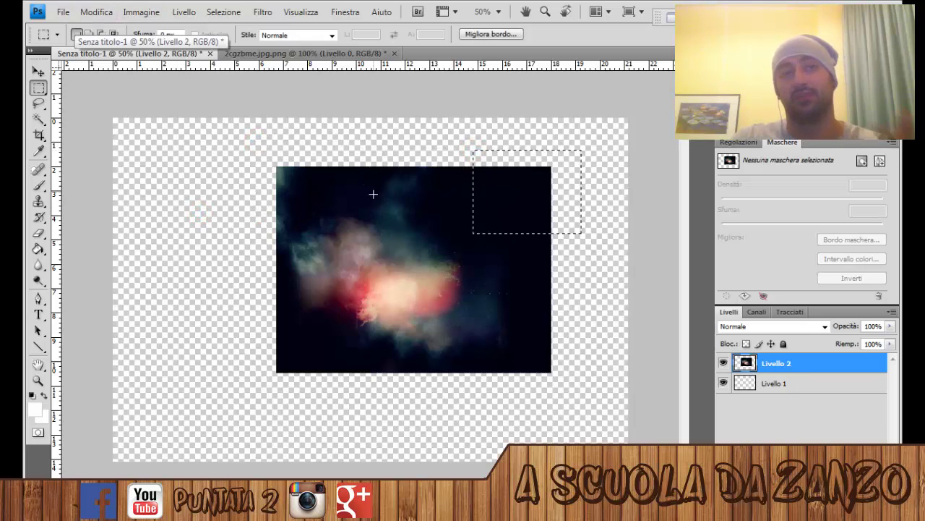
{"action": "left_click", "coordinate": [264, 192]}
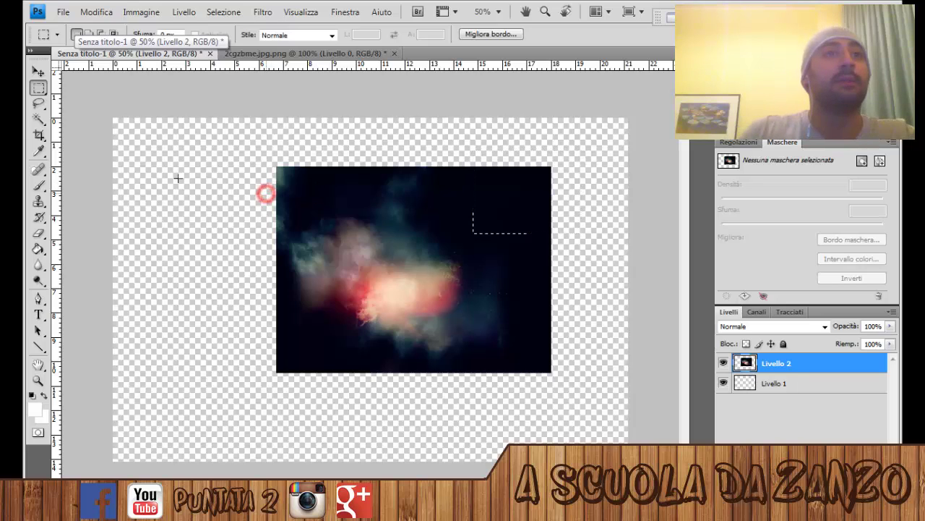
Pick the plain freehand Lasso tool from the lasso flyout.
{"action": "left_click", "coordinate": [39, 106]}
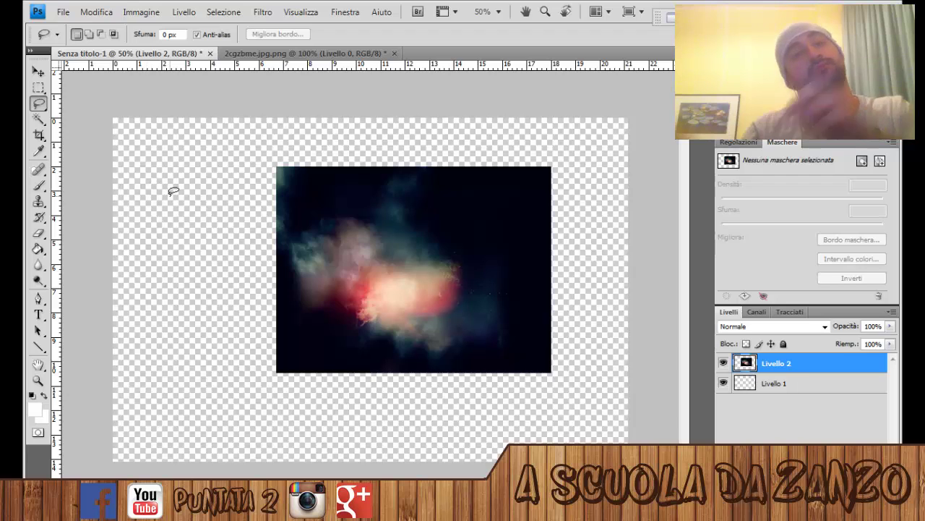
{"action": "left_click", "coordinate": [39, 114]}
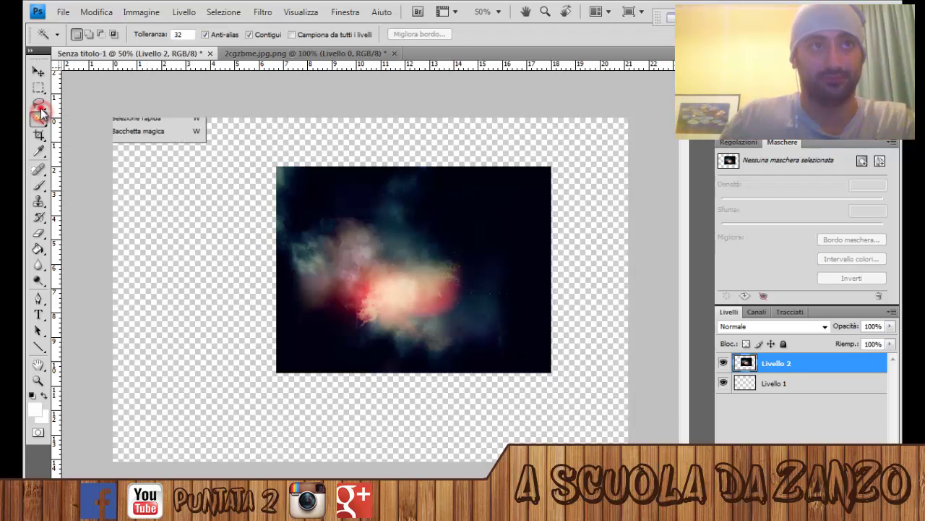
{"action": "left_click", "coordinate": [39, 105]}
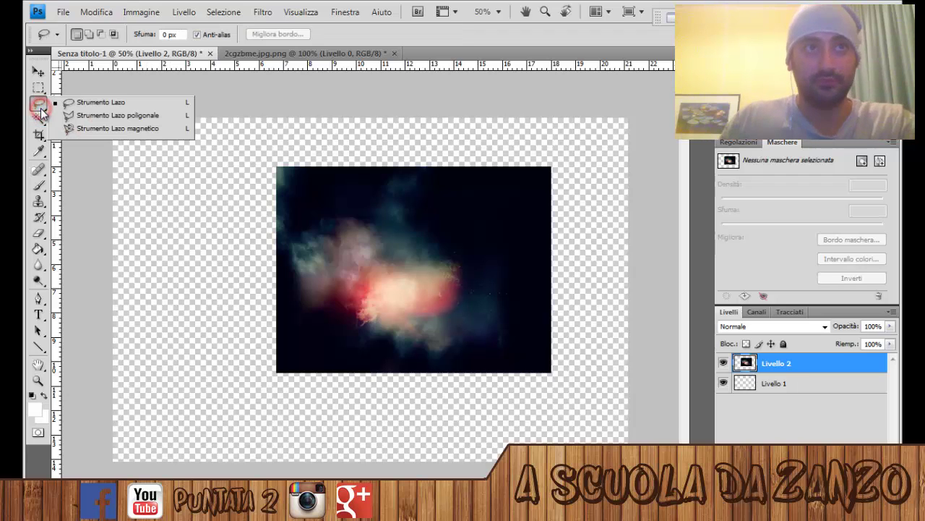
{"action": "left_click", "coordinate": [93, 101]}
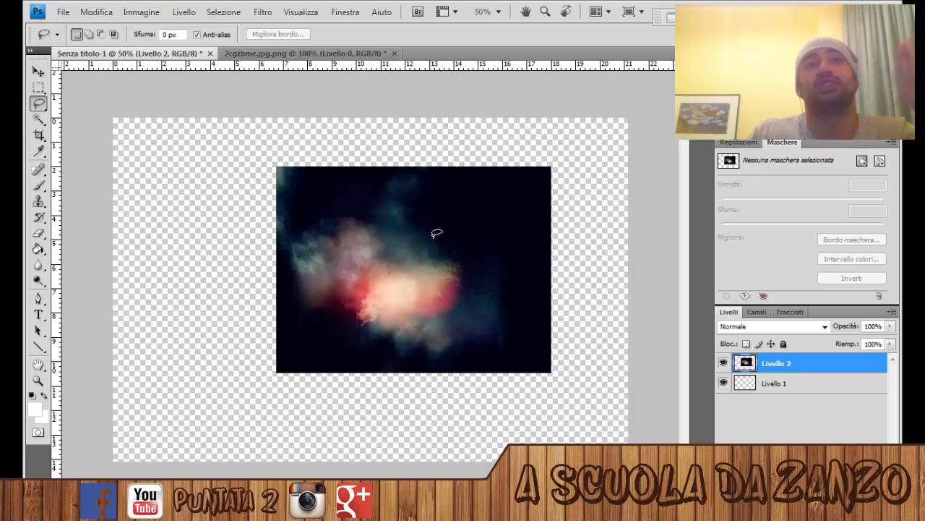
Marquee a tall band through the image centre, delete it, and deselect.
{"action": "left_click", "coordinate": [38, 87]}
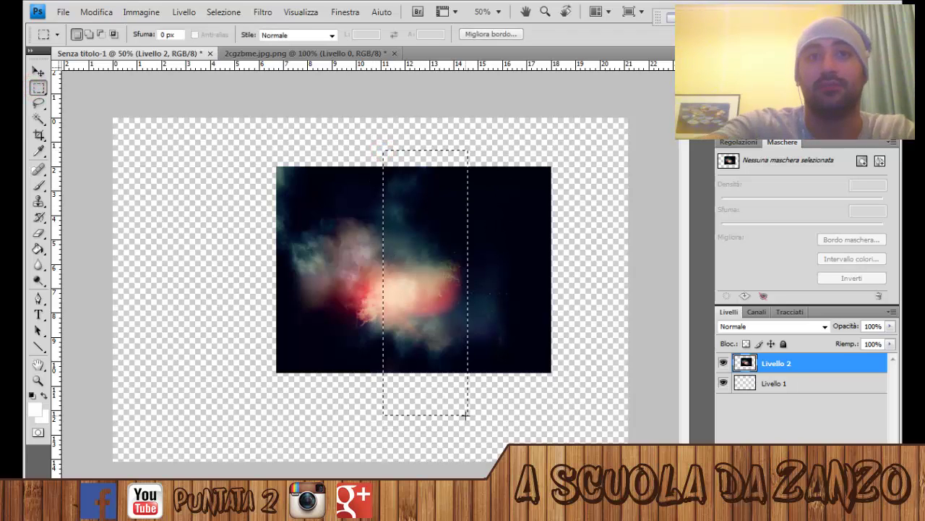
{"action": "left_click_drag", "start_coordinate": [382, 149], "coordinate": [466, 415]}
{"action": "key", "text": "Delete"}
{"action": "left_click", "coordinate": [589, 296]}
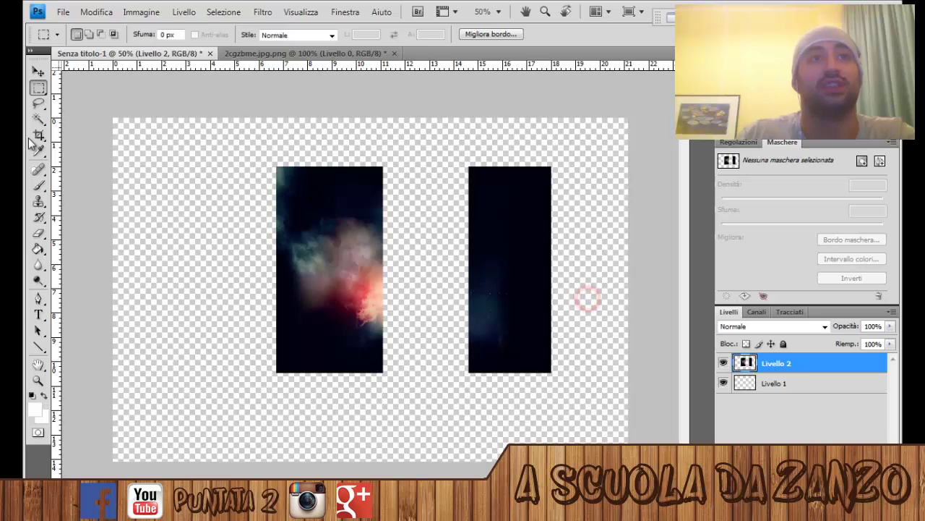
Lasso and erase the left piece, then undo the deletions with Ctrl+Z and deselect.
{"action": "left_click", "coordinate": [38, 103]}
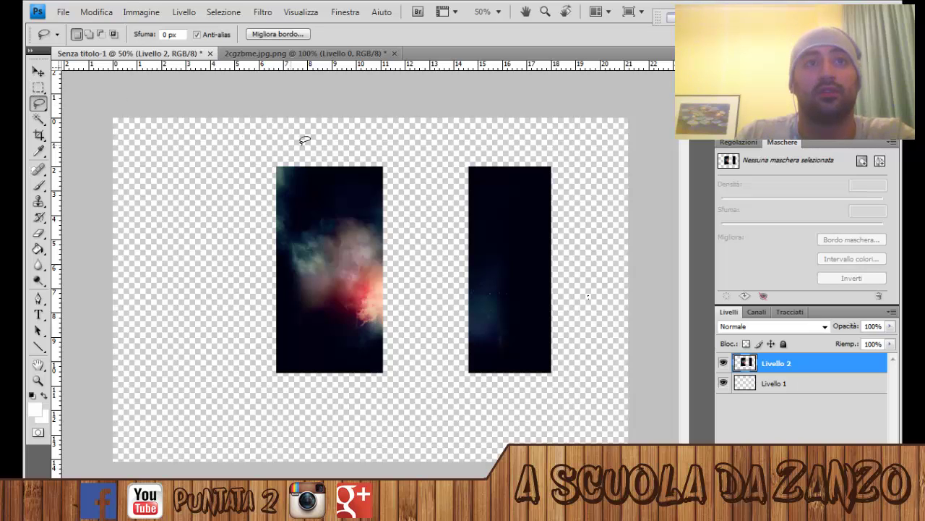
{"action": "left_click_drag", "start_coordinate": [249, 182], "coordinate": [276, 397]}
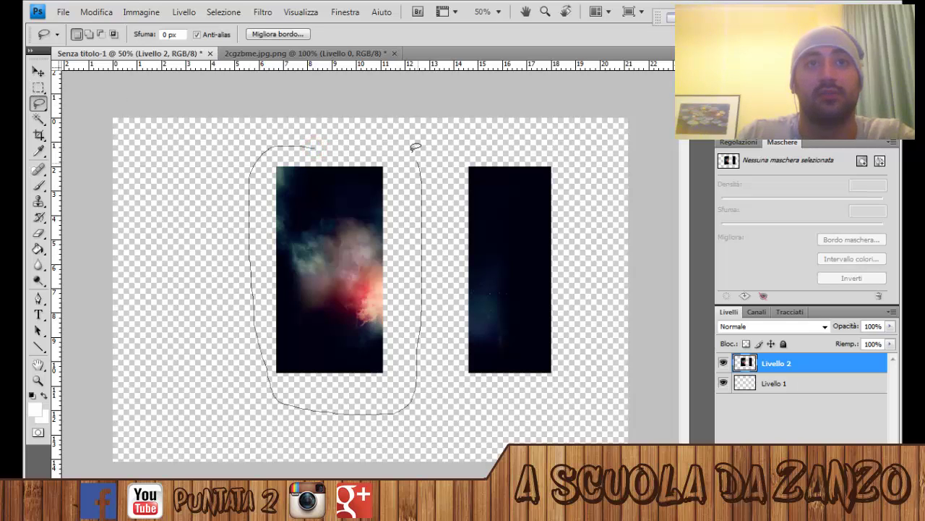
{"action": "left_click_drag", "start_coordinate": [325, 136], "coordinate": [319, 140]}
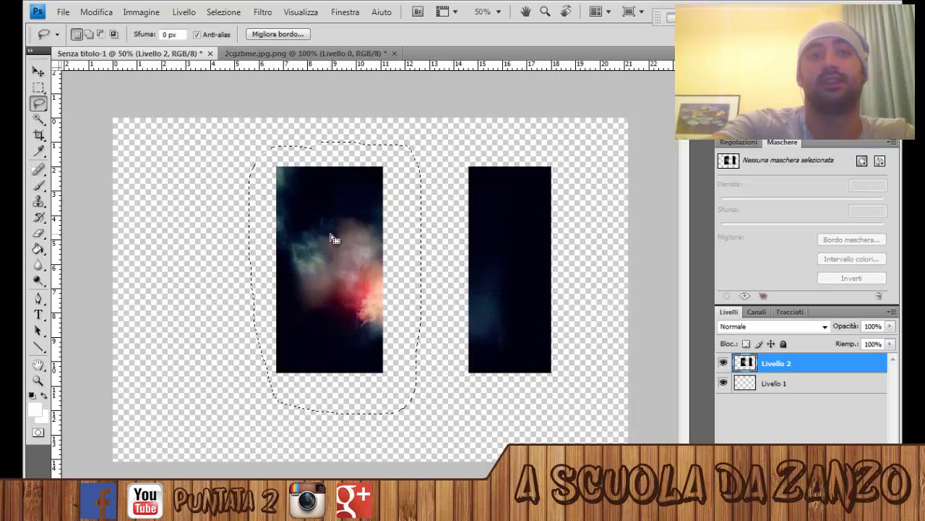
{"action": "key", "text": "Delete"}
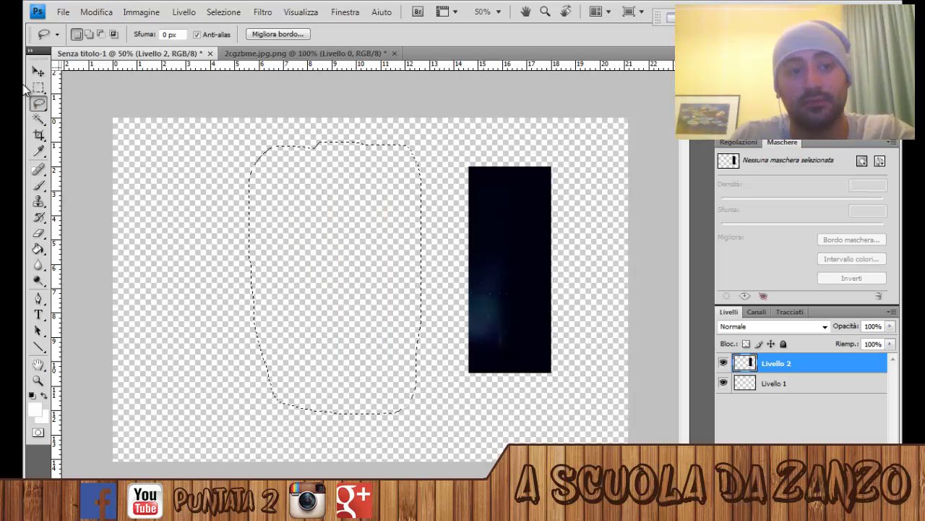
{"action": "left_click", "coordinate": [38, 87]}
{"action": "key", "text": "ctrl+z"}
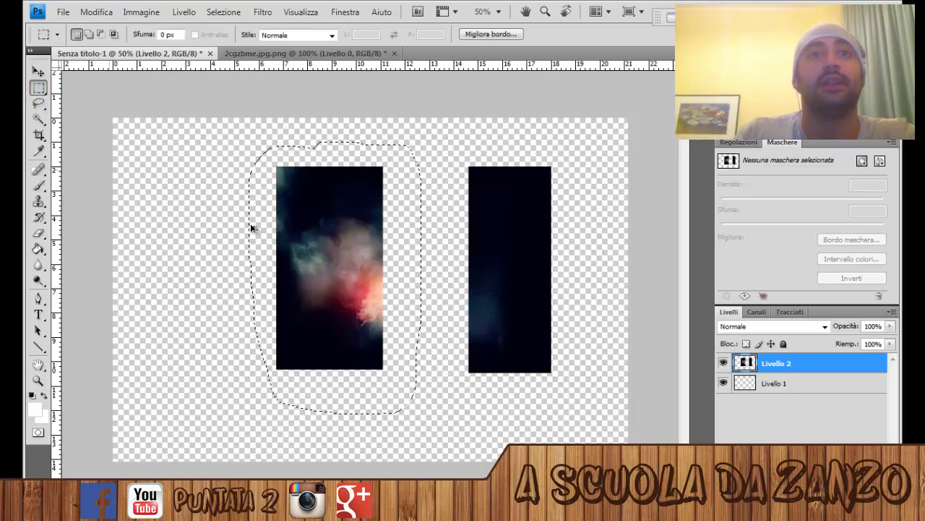
{"action": "left_click", "coordinate": [260, 227]}
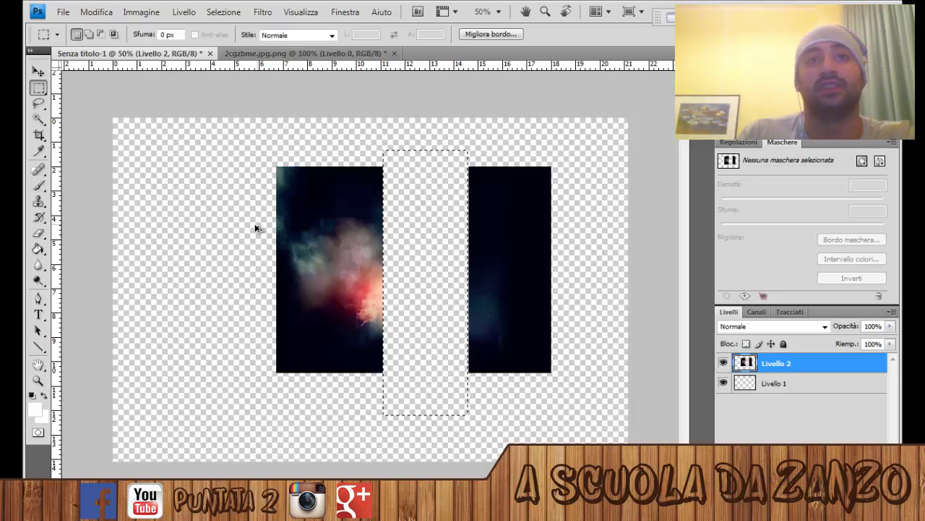
{"action": "left_click", "coordinate": [183, 291]}
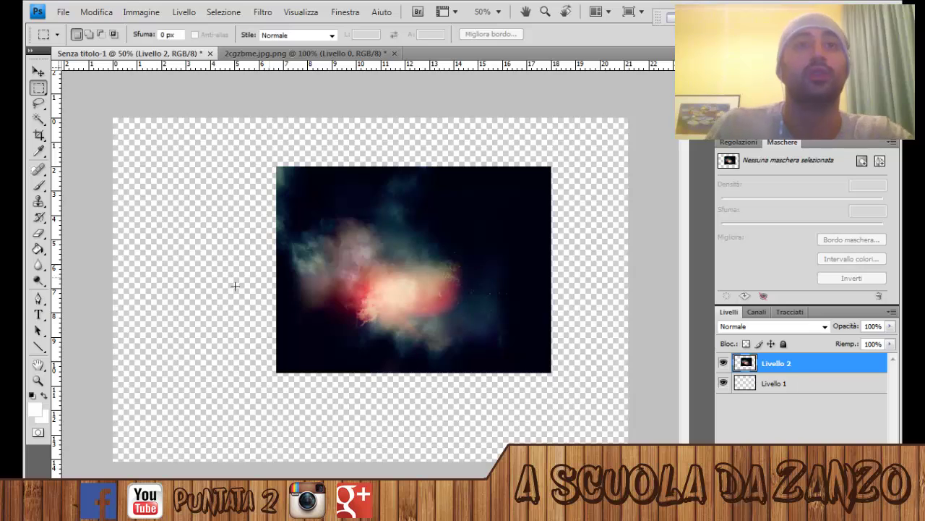
Outline the nebula's bright core with the Polygonal Lasso tool.
{"action": "right_click", "coordinate": [38, 103]}
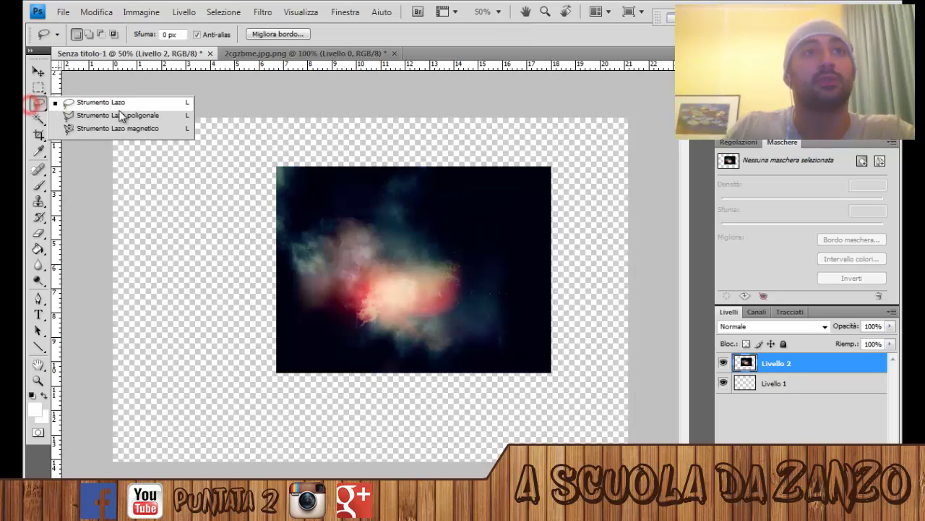
{"action": "left_click", "coordinate": [108, 114]}
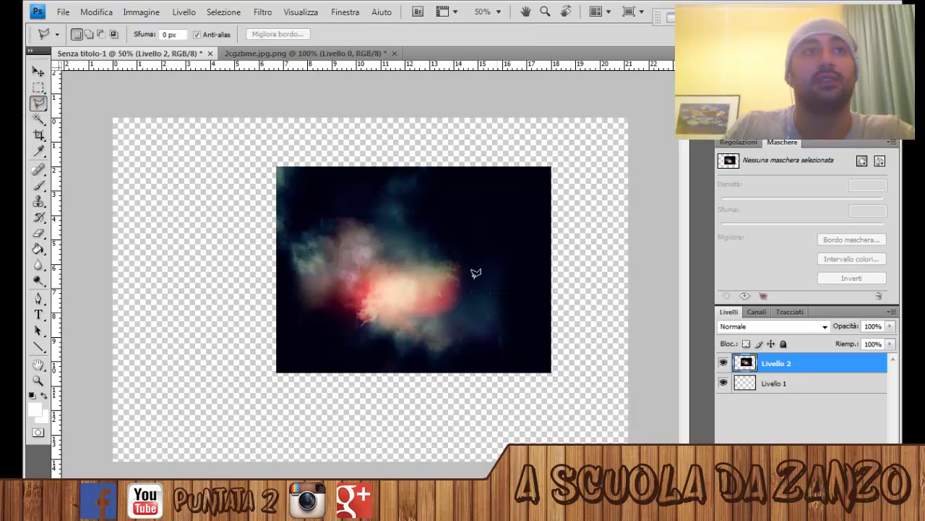
{"action": "right_click", "coordinate": [37, 102]}
{"action": "left_click", "coordinate": [94, 110]}
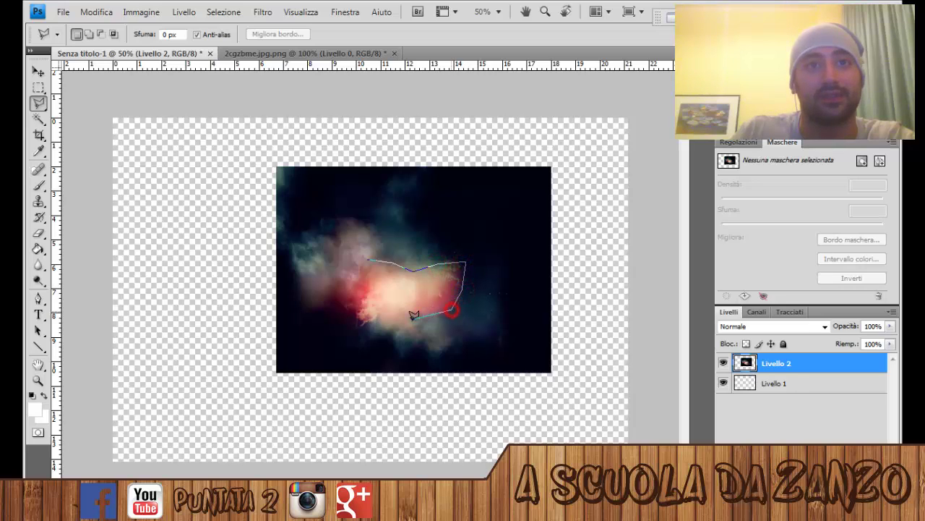
{"action": "left_click", "coordinate": [406, 315]}
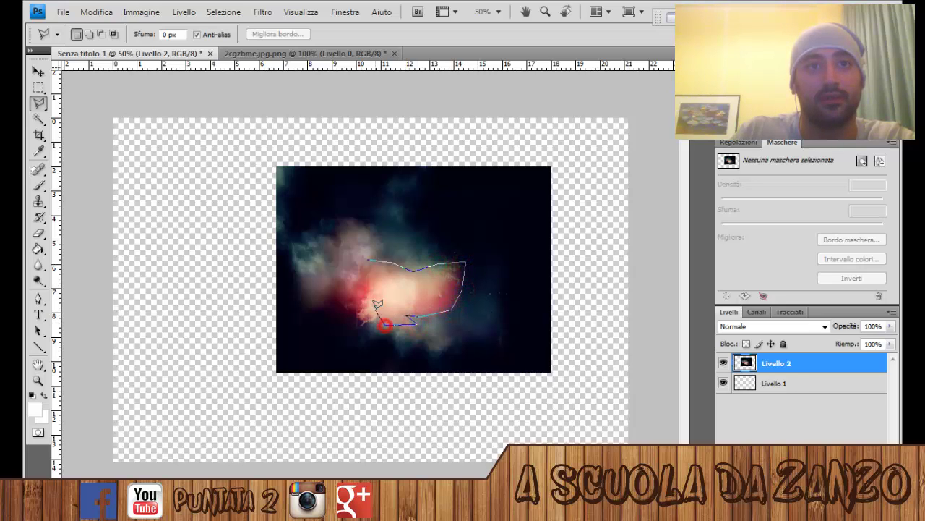
{"action": "left_click", "coordinate": [375, 311]}
{"action": "left_click", "coordinate": [354, 323]}
{"action": "left_click", "coordinate": [344, 304]}
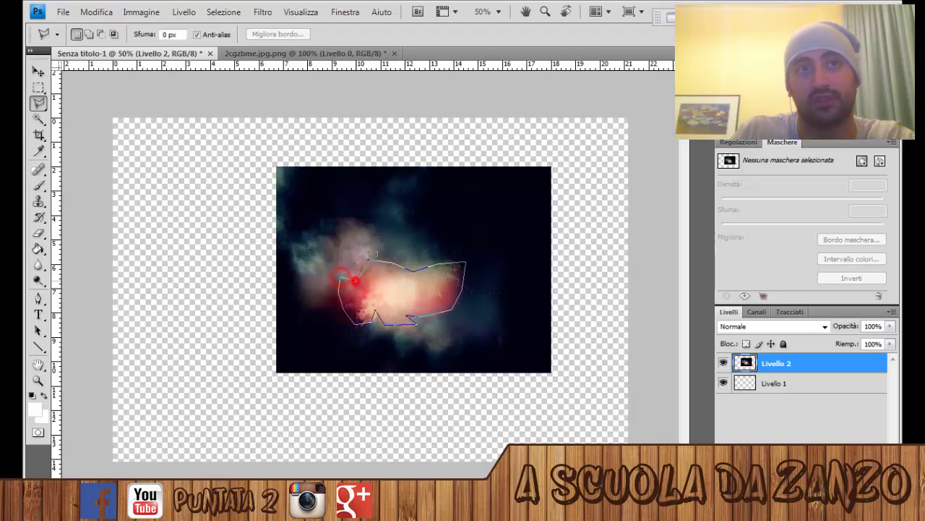
{"action": "left_click", "coordinate": [367, 258]}
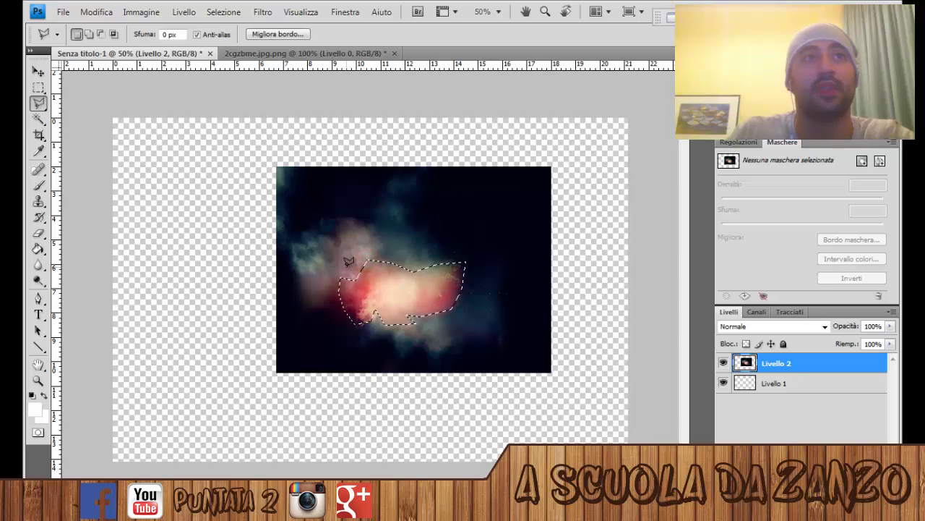
Cut and paste the core as Livello 3, move it upper left, then undo both with Ctrl+Alt+Z.
{"action": "left_click", "coordinate": [97, 12]}
{"action": "left_click", "coordinate": [123, 94]}
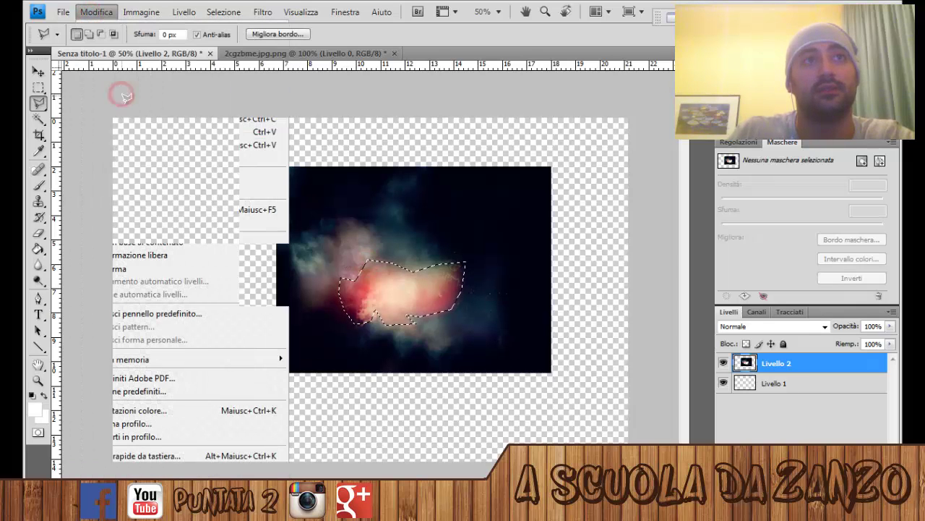
{"action": "left_click", "coordinate": [96, 11]}
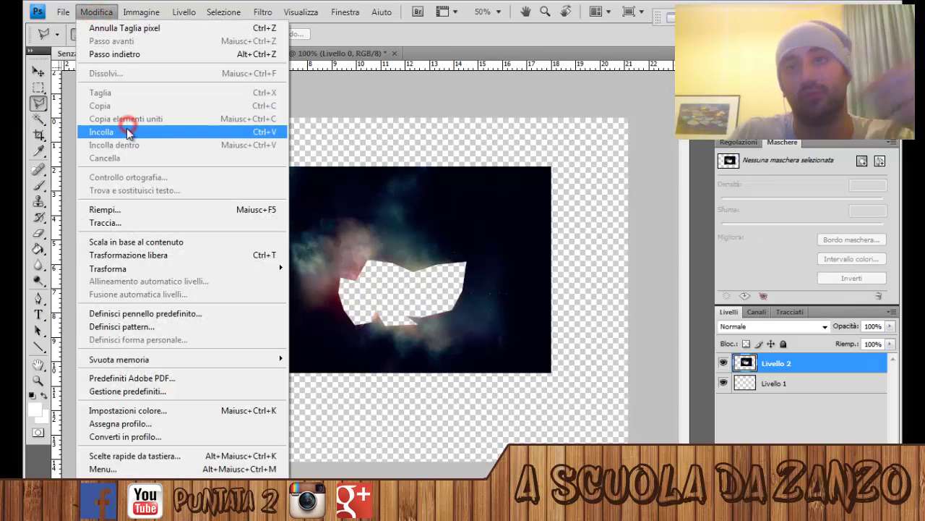
{"action": "left_click", "coordinate": [127, 131]}
{"action": "left_click", "coordinate": [38, 71]}
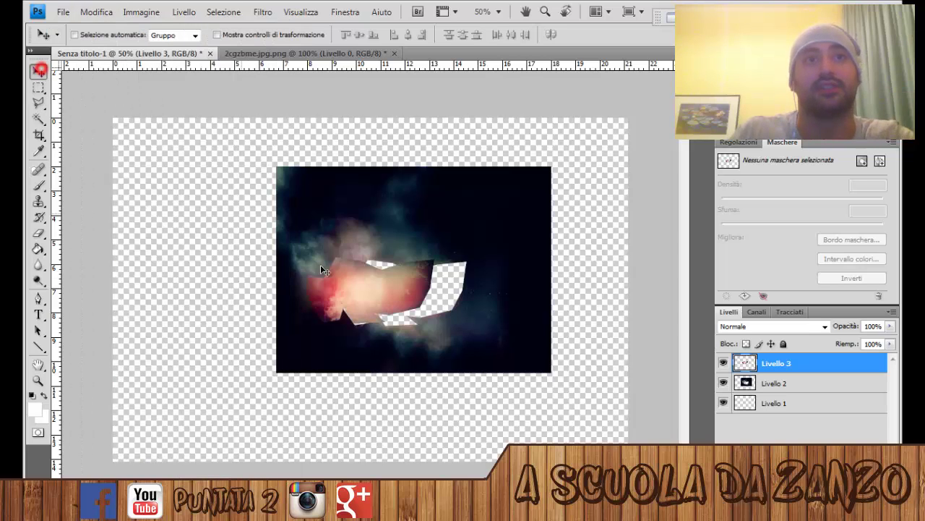
{"action": "left_click_drag", "start_coordinate": [351, 296], "coordinate": [181, 203]}
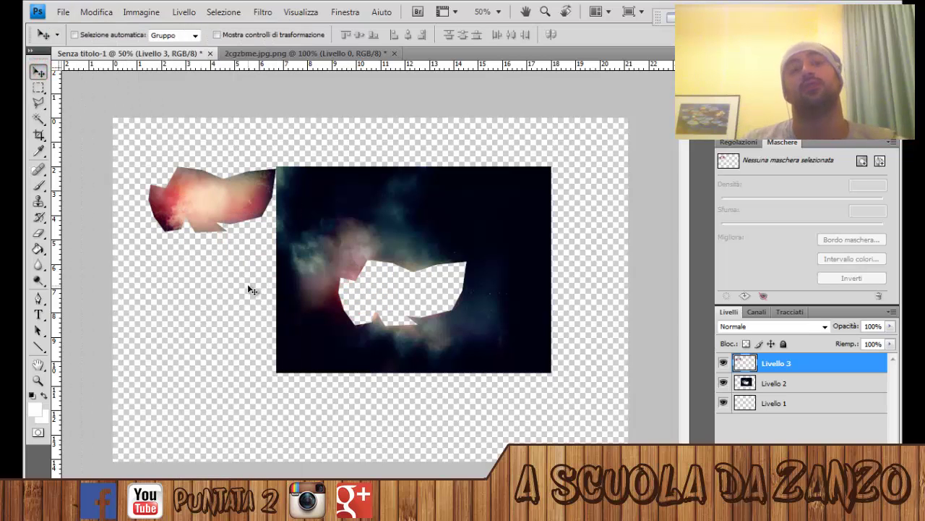
{"action": "key", "text": "ctrl+alt+z"}
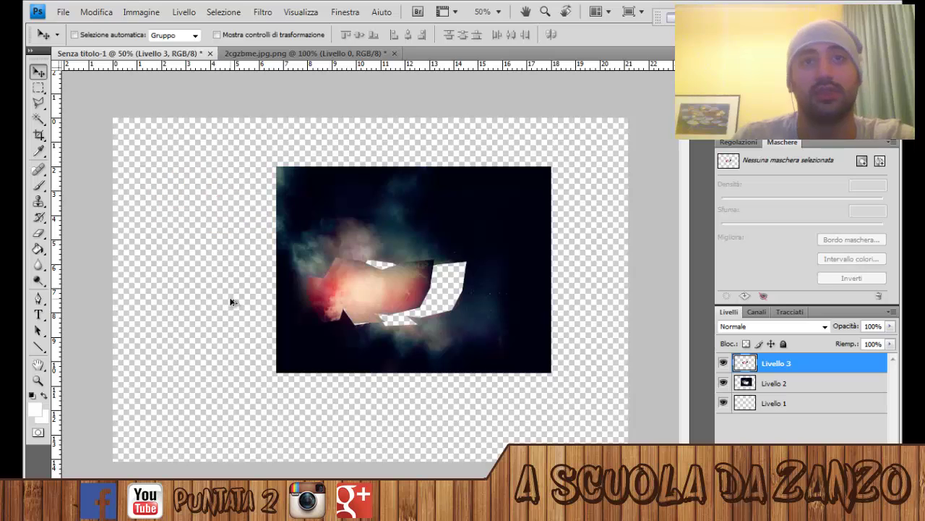
{"action": "key", "text": "ctrl+alt+z"}
{"action": "key", "text": "ctrl+alt+z"}
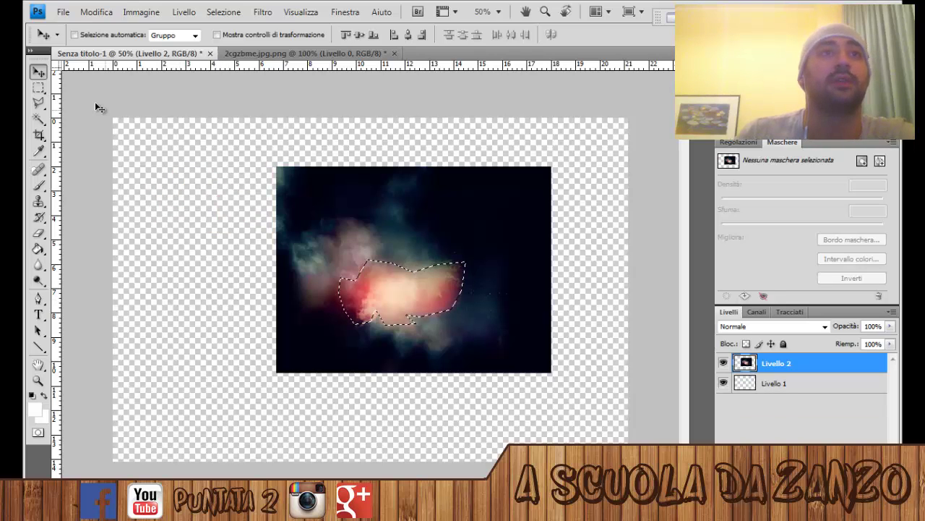
Clear the selection, switch to Magnetic Lasso at 100% zoom, and trace the nebula's bright core.
{"action": "left_click", "coordinate": [39, 87]}
{"action": "left_click", "coordinate": [264, 251]}
{"action": "left_click", "coordinate": [38, 103]}
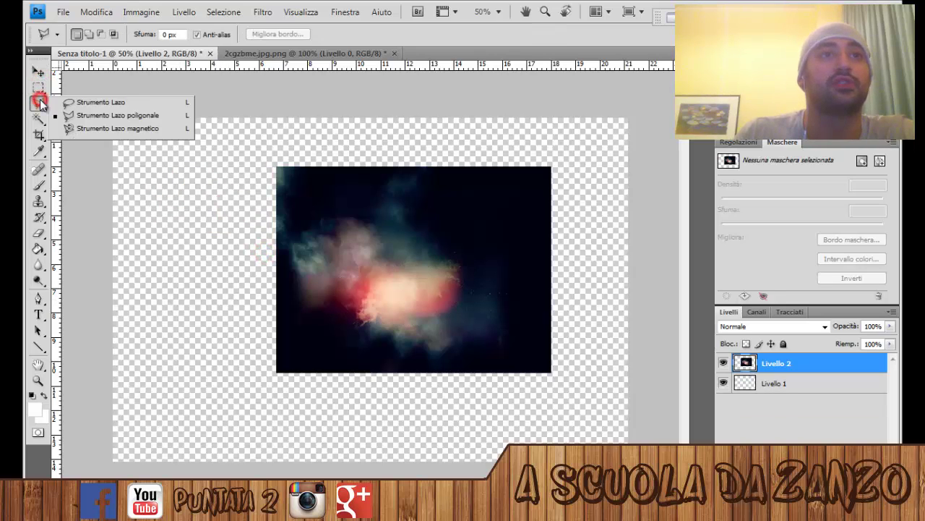
{"action": "left_click", "coordinate": [86, 129]}
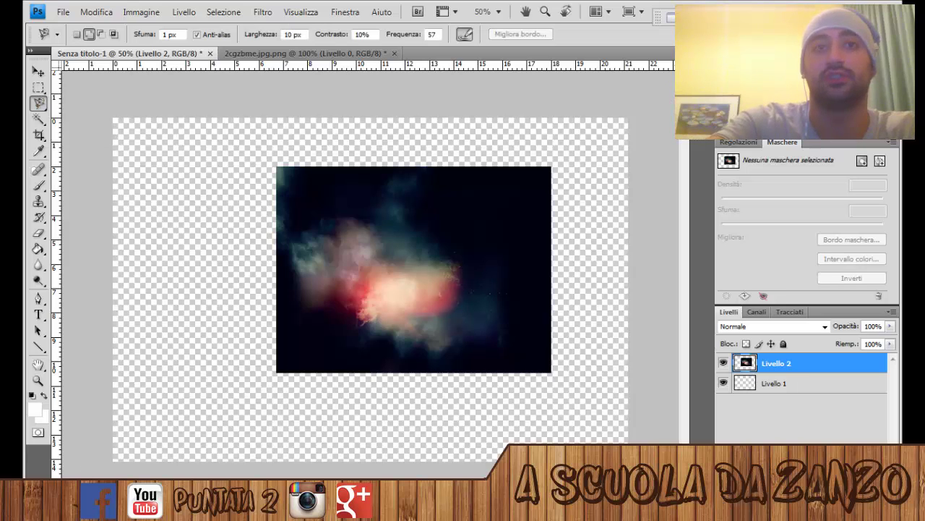
{"action": "key", "text": "ctrl+plus"}
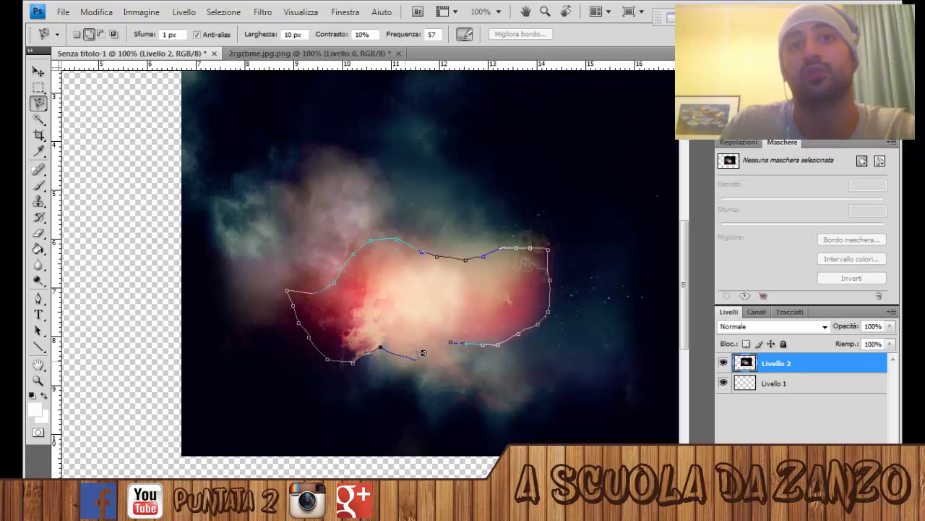
{"action": "left_click_drag", "start_coordinate": [380, 348], "coordinate": [452, 346]}
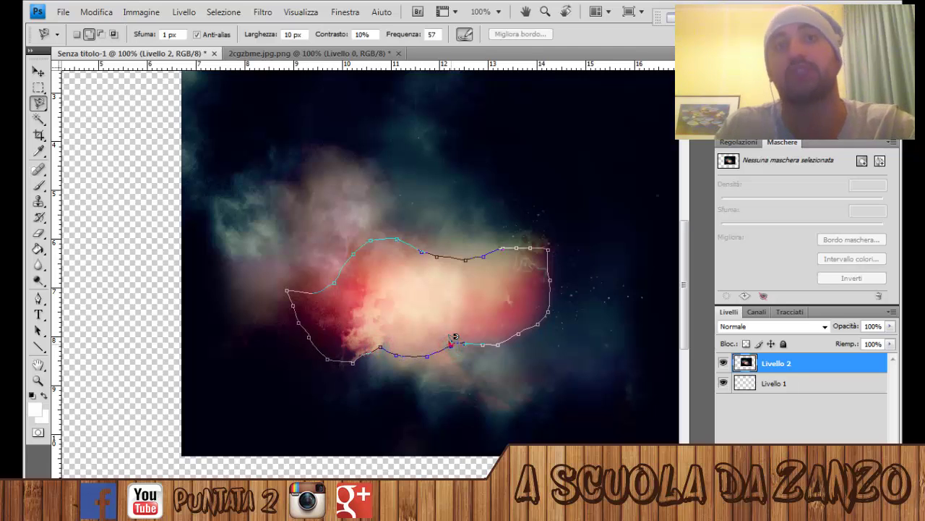
{"action": "left_click", "coordinate": [450, 345]}
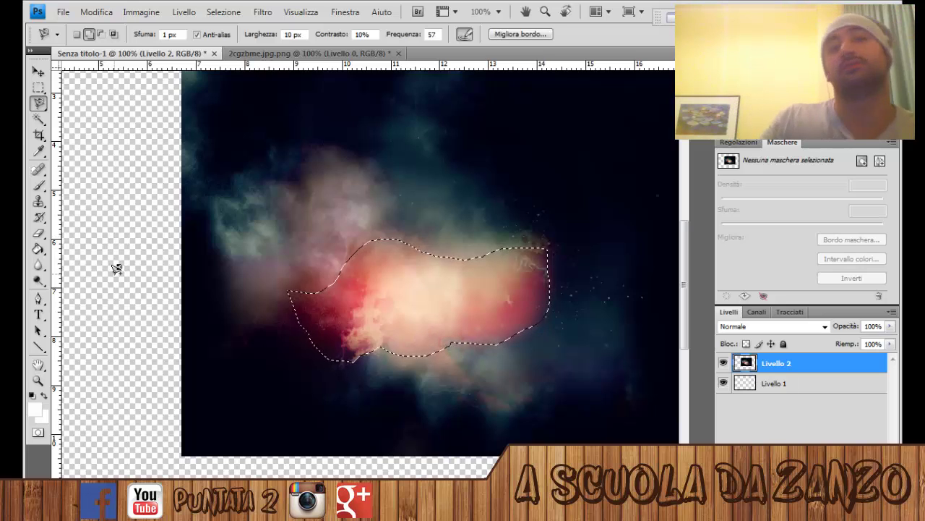
{"action": "left_click", "coordinate": [37, 90]}
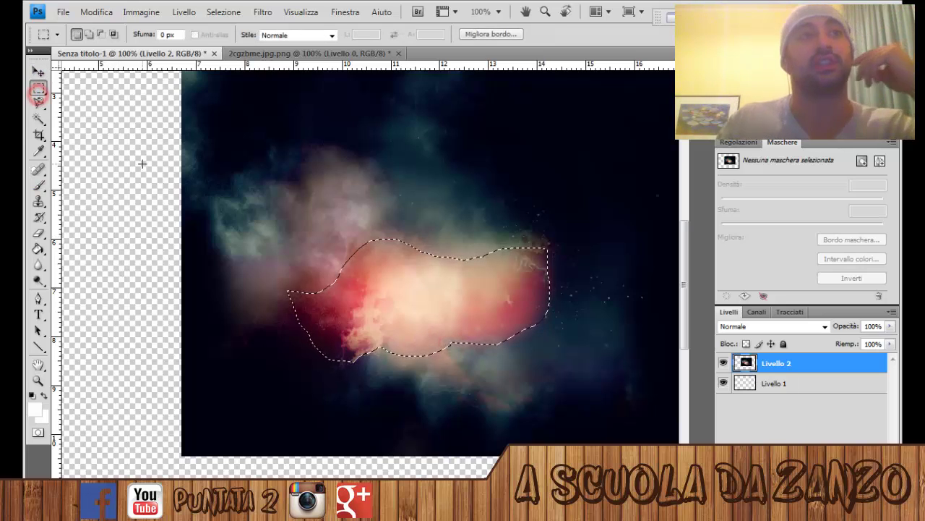
Put Magnetic Lasso in new-selection mode and trace a larger outline around the nebula cloud.
{"action": "left_click", "coordinate": [40, 104]}
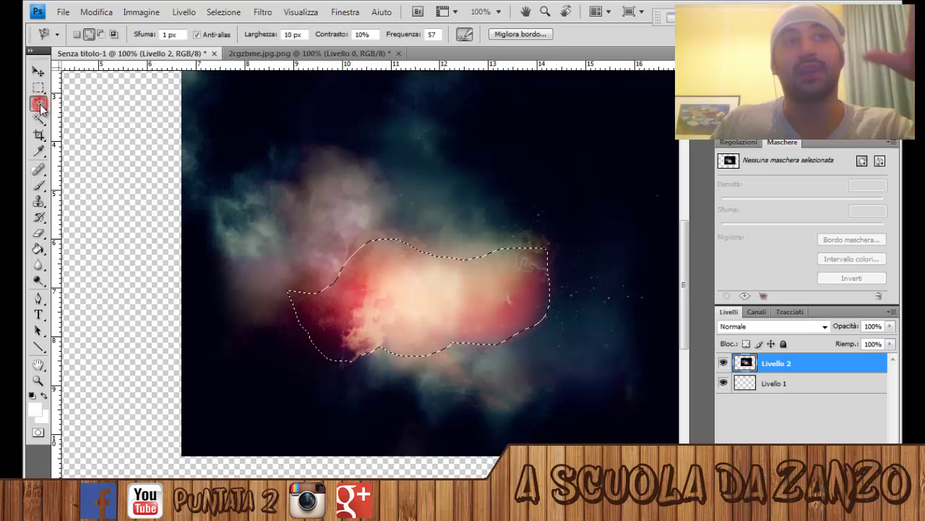
{"action": "left_click", "coordinate": [89, 34]}
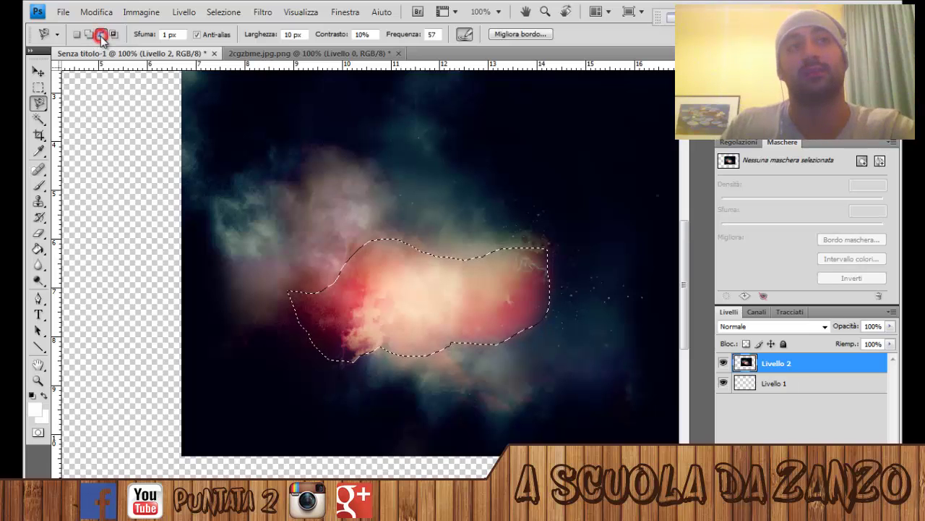
{"action": "left_click", "coordinate": [75, 35]}
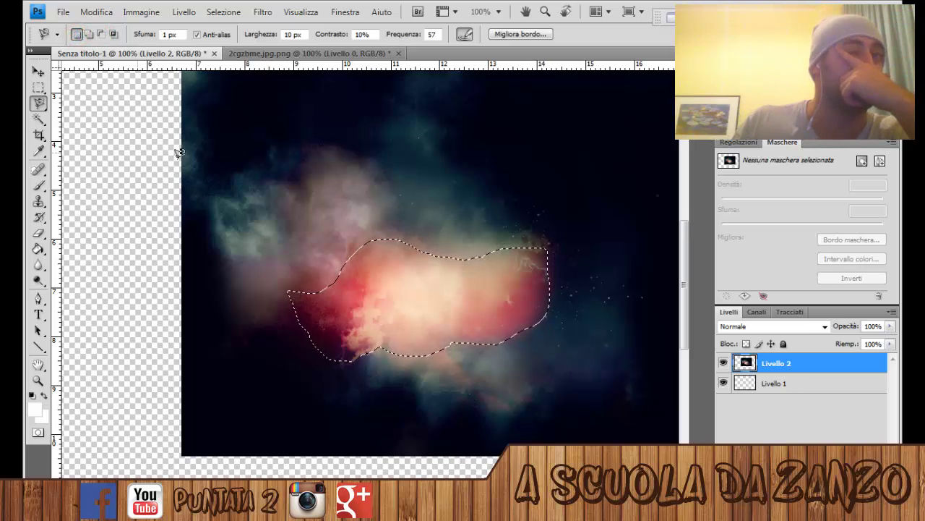
{"action": "left_click", "coordinate": [251, 166]}
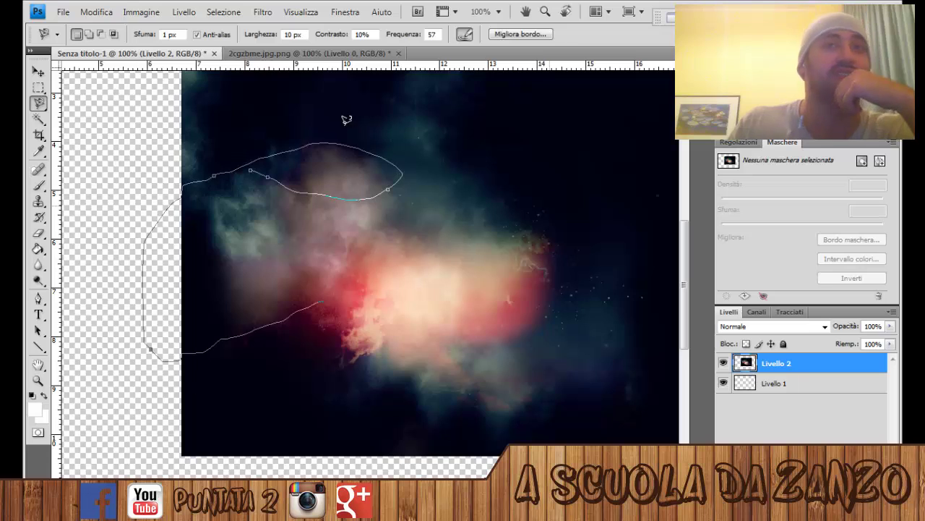
{"action": "left_click", "coordinate": [298, 202]}
{"action": "double_click", "coordinate": [248, 180]}
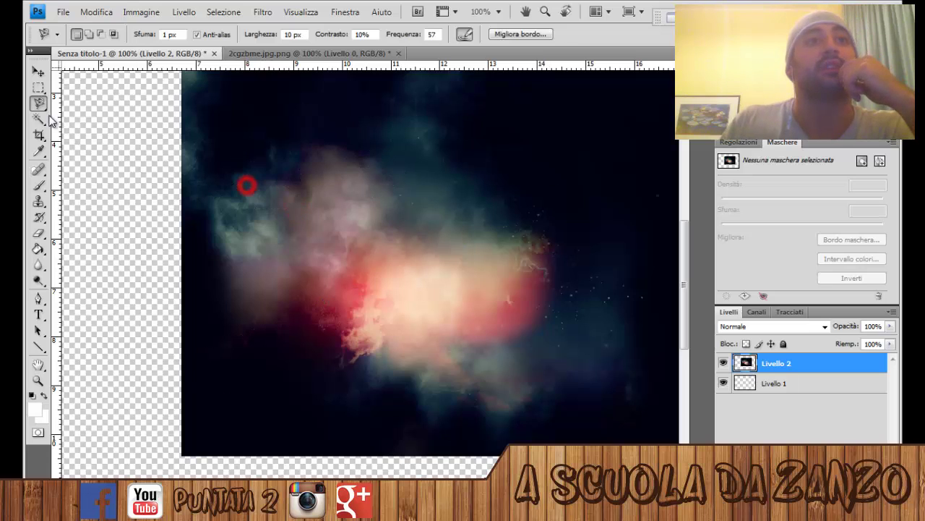
Clear that outline, set subtract mode and 1 px feather, and close a new outline around the core.
{"action": "left_click", "coordinate": [38, 87]}
{"action": "left_click", "coordinate": [513, 290]}
{"action": "left_click", "coordinate": [38, 103]}
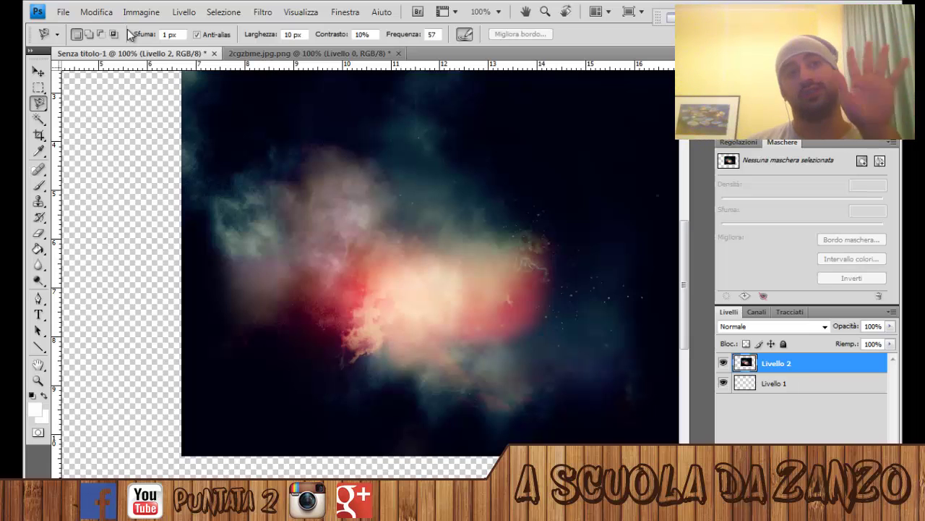
{"action": "left_click", "coordinate": [102, 34]}
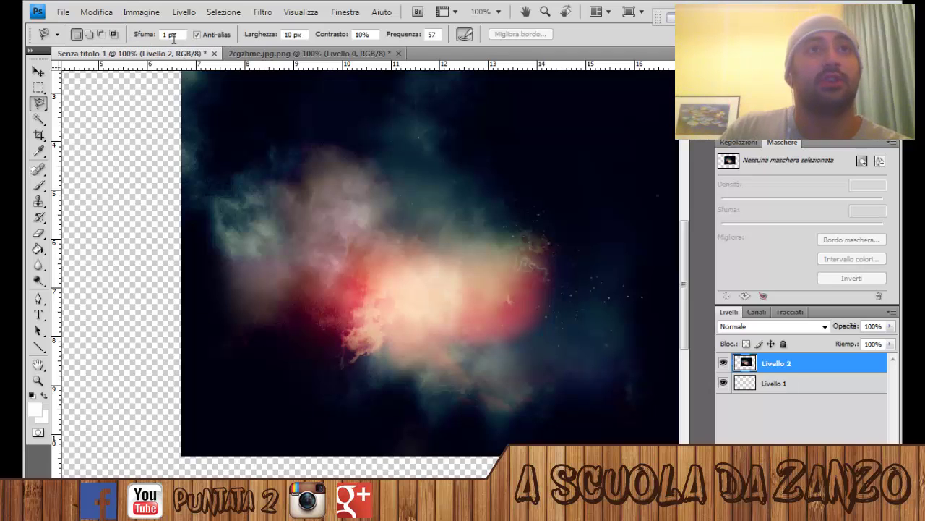
{"action": "left_click", "coordinate": [165, 34]}
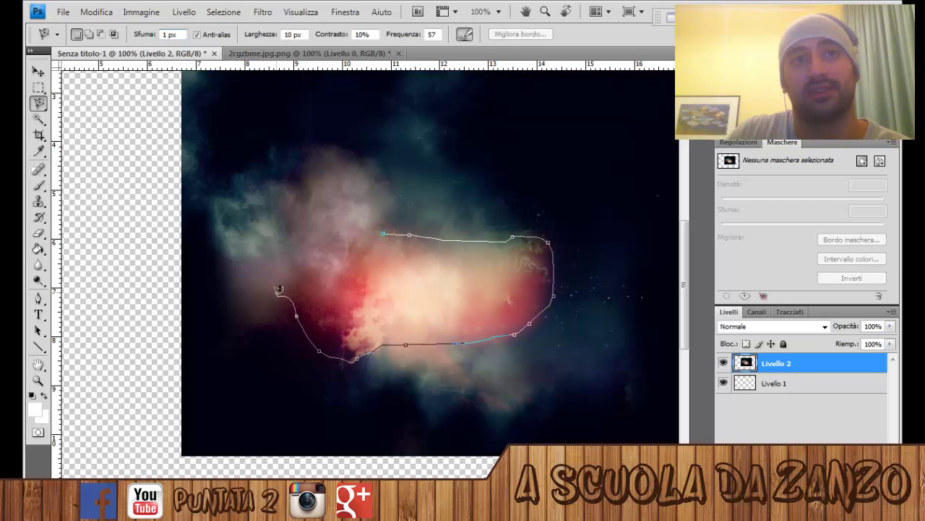
{"action": "left_click", "coordinate": [385, 228]}
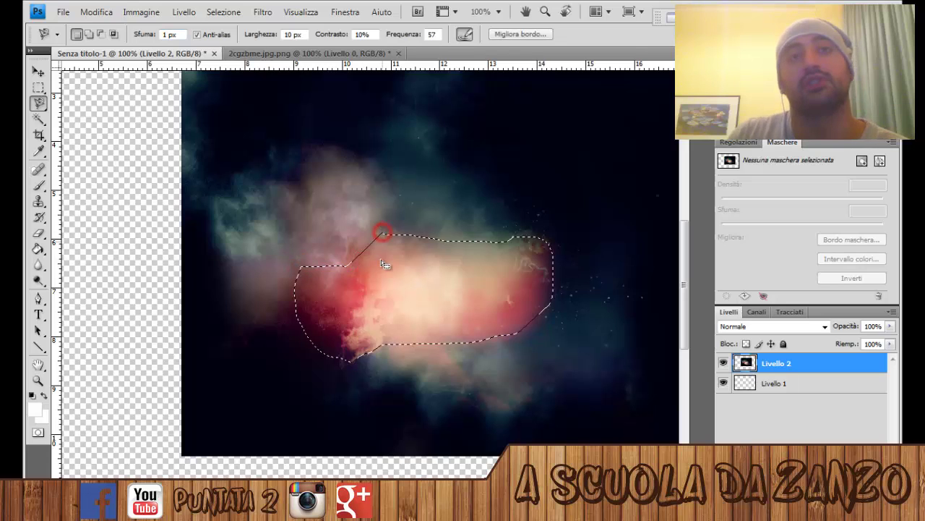
Invert the selection, delete everything outside the core on Livello 2, deselect, and zoom to 200%.
{"action": "right_click", "coordinate": [414, 287]}
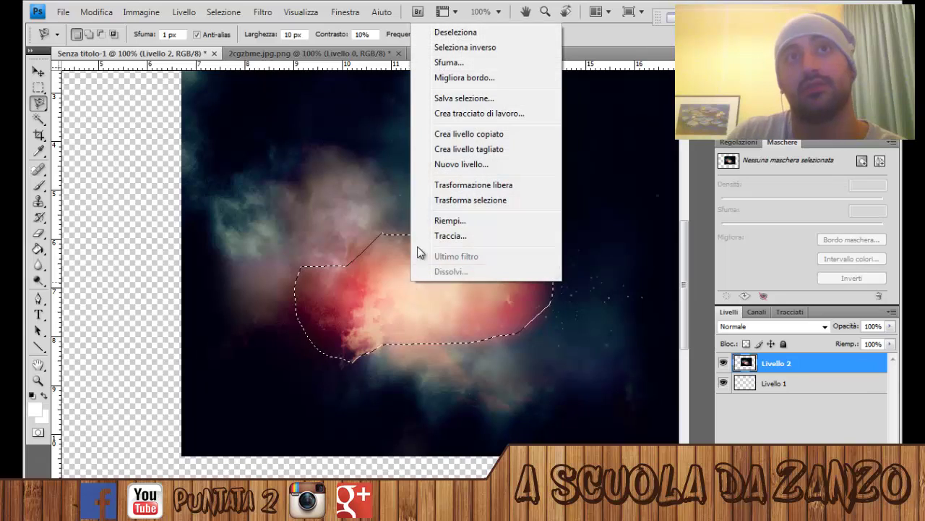
{"action": "left_click", "coordinate": [463, 48]}
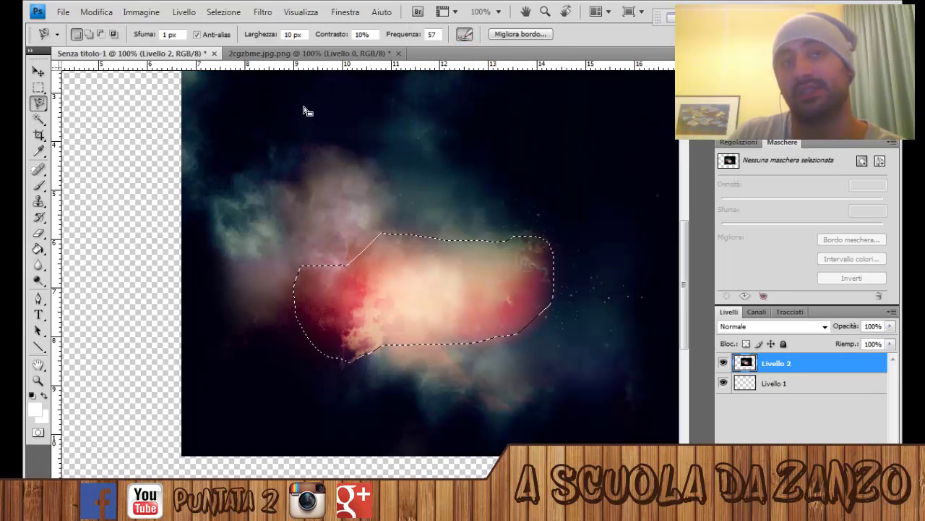
{"action": "key", "text": "Delete"}
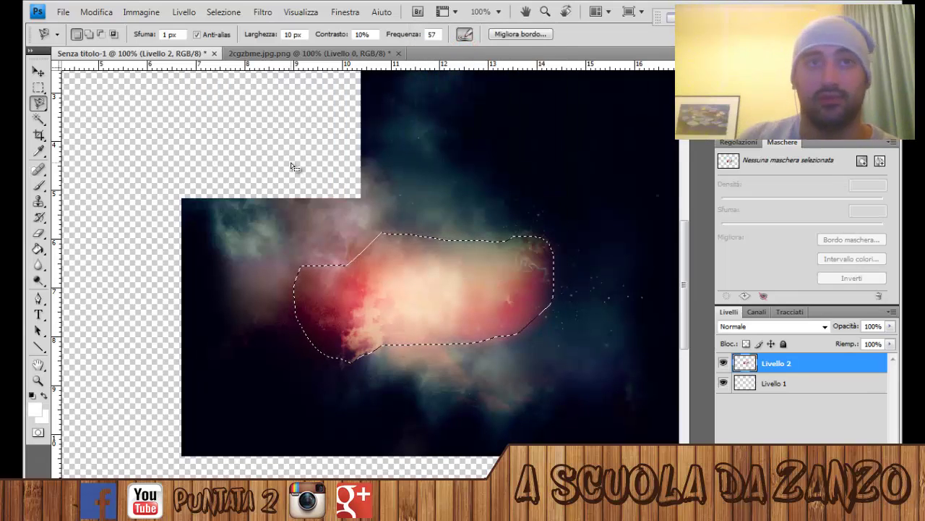
{"action": "left_click", "coordinate": [38, 86]}
{"action": "left_click", "coordinate": [151, 163]}
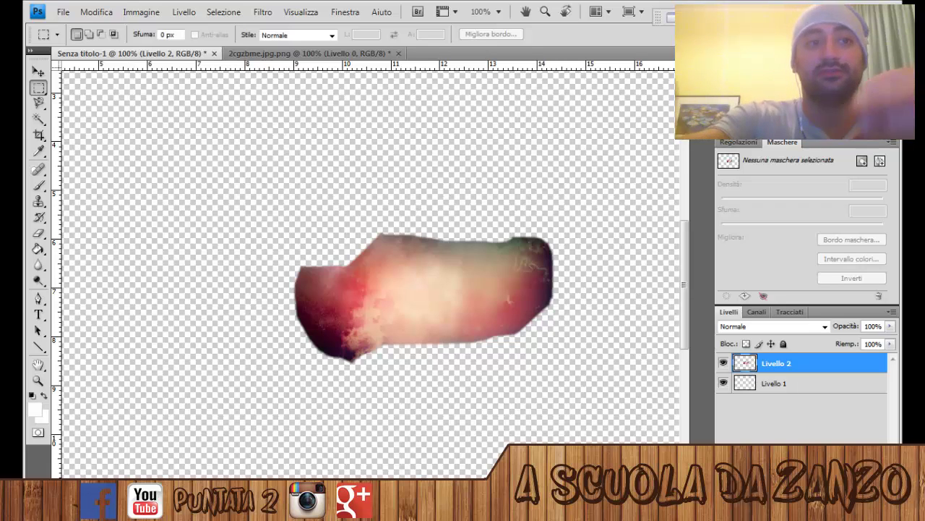
{"action": "key", "text": "ctrl+plus"}
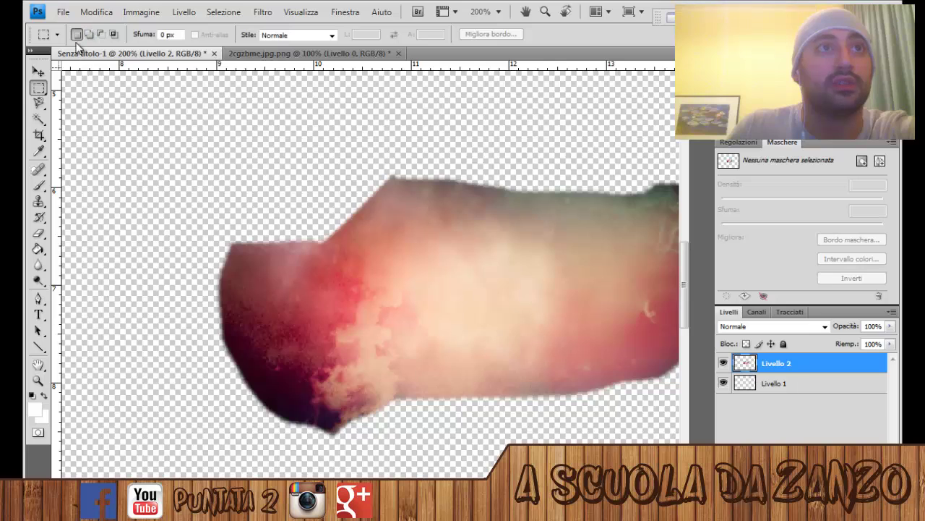
Set the Magnetic Lasso feather to 3 px and outline a narrow strip inside the cloud.
{"action": "left_click", "coordinate": [39, 102]}
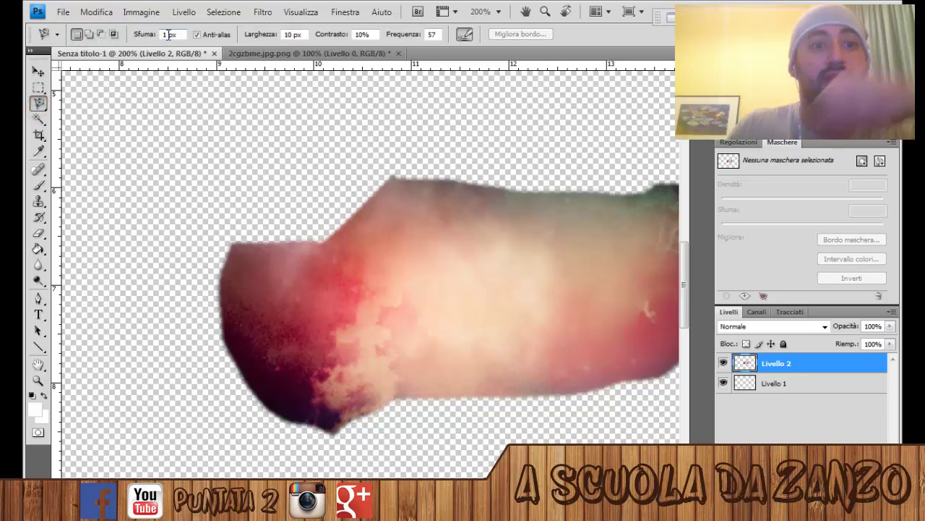
{"action": "left_click", "coordinate": [167, 34]}
{"action": "type", "text": "3"}
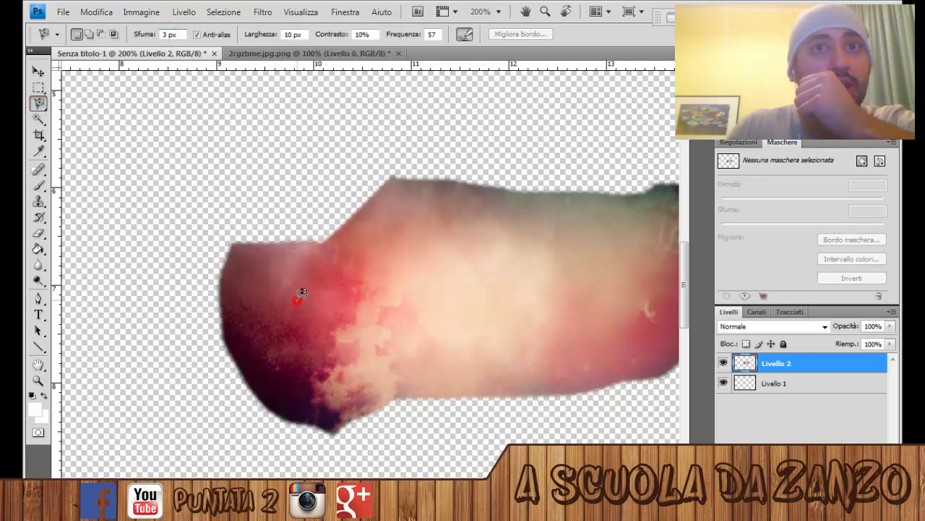
{"action": "left_click", "coordinate": [297, 299]}
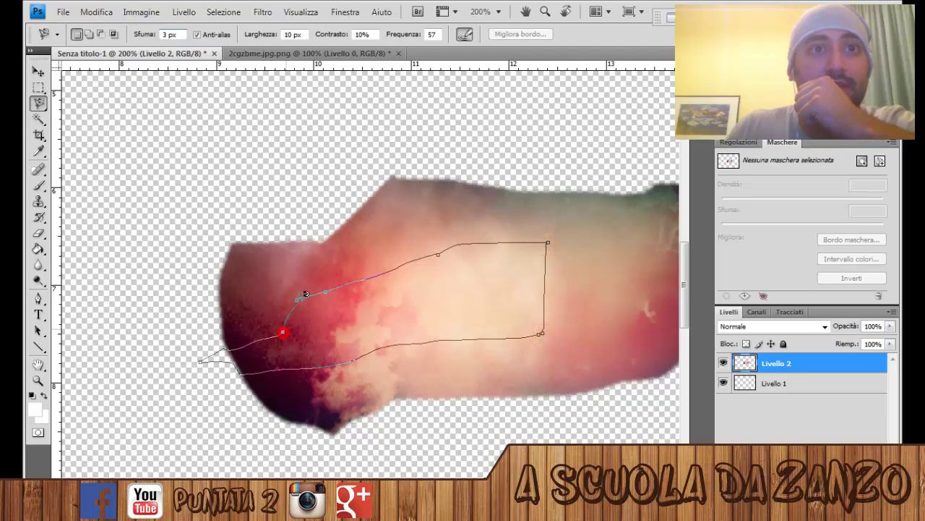
{"action": "left_click", "coordinate": [298, 298]}
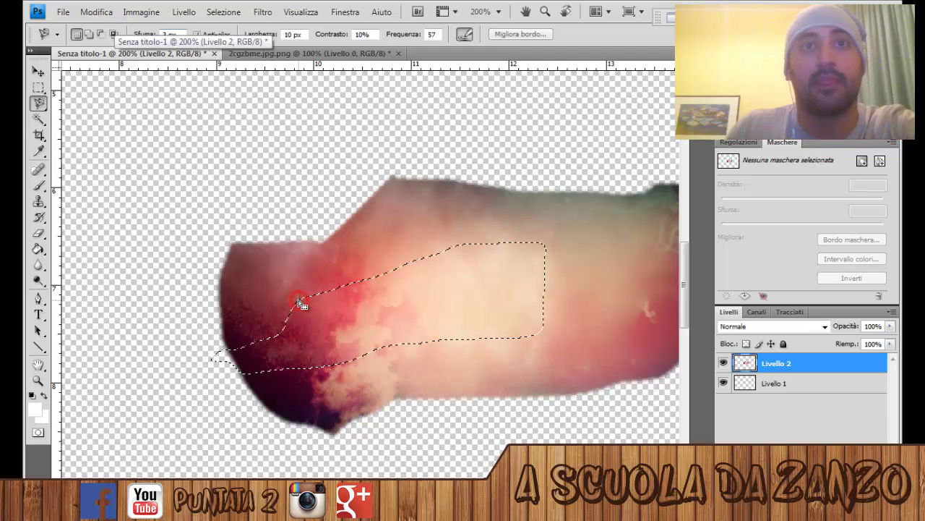
Invert the selection, delete everything outside the strip, deselect, and zoom back to 100%.
{"action": "right_click", "coordinate": [423, 294]}
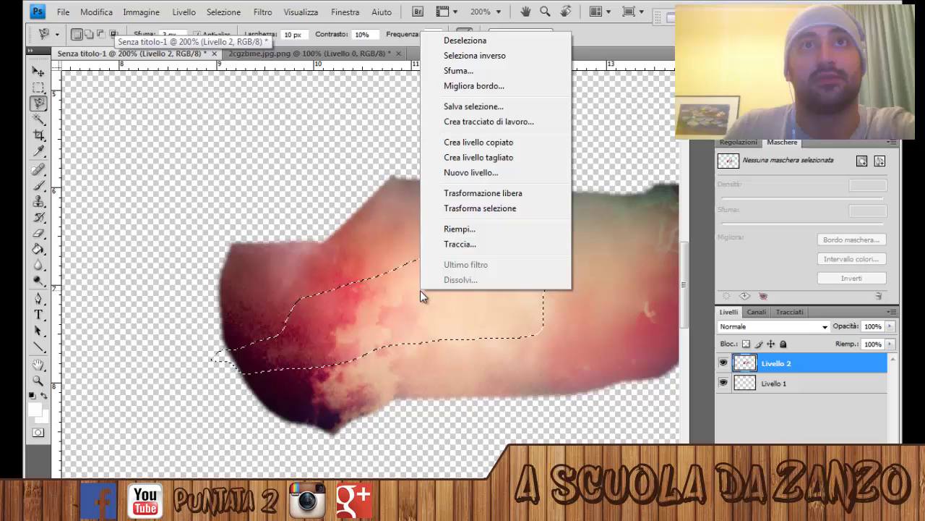
{"action": "left_click", "coordinate": [477, 56]}
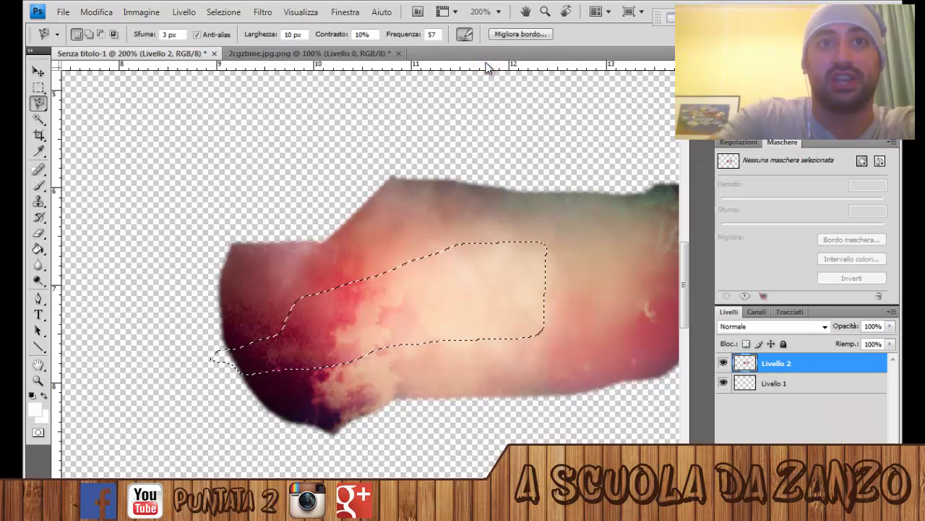
{"action": "key", "text": "Delete"}
{"action": "left_click", "coordinate": [38, 87]}
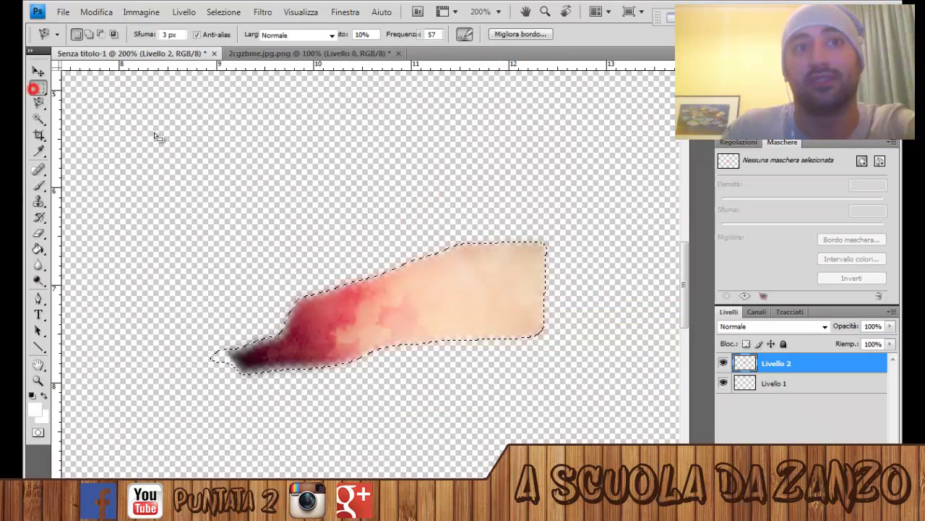
{"action": "left_click", "coordinate": [164, 136]}
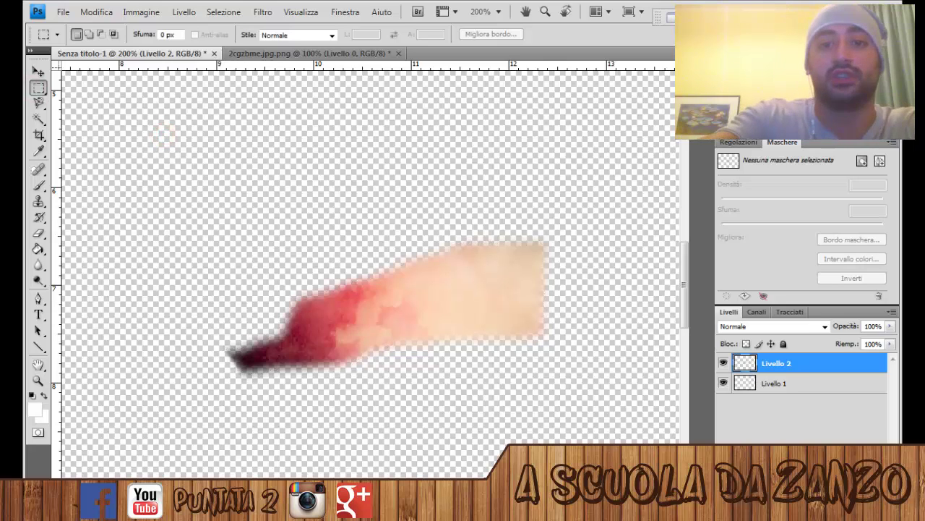
{"action": "key", "text": "ctrl+minus"}
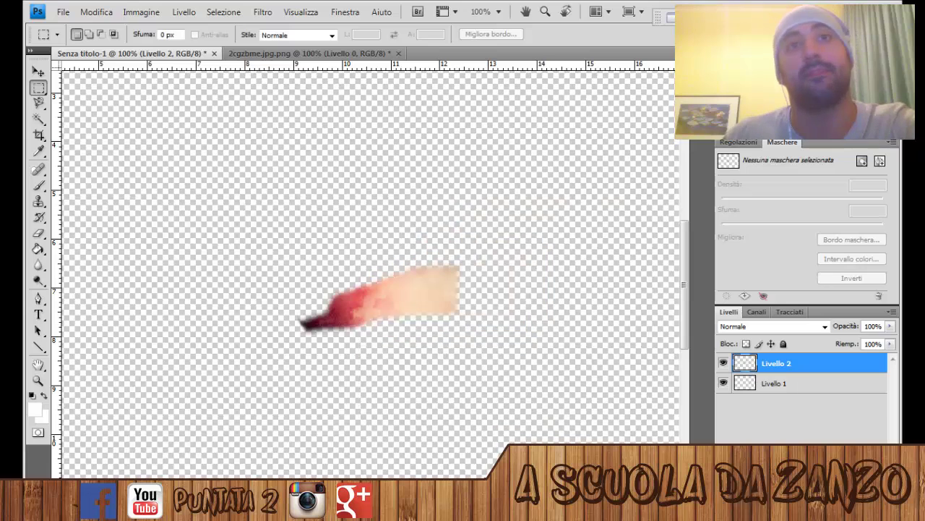
Undo the strip trim to restore the full nebula on Livello 2.
{"action": "key", "text": "ctrl+z"}
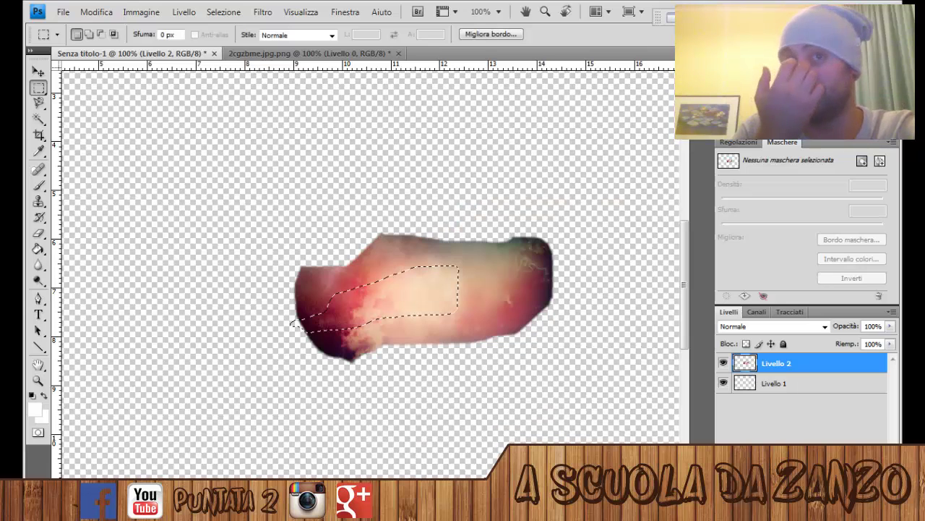
{"action": "key", "text": "ctrl+d"}
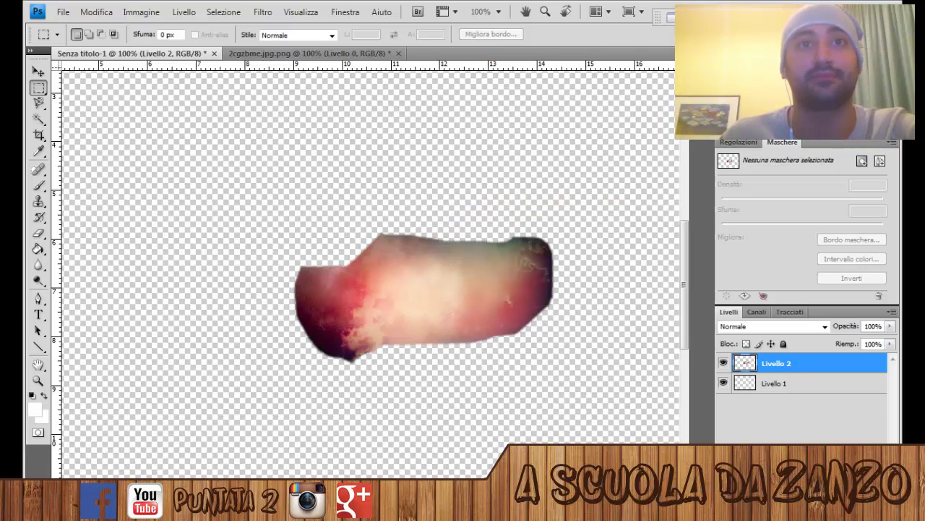
{"action": "key", "text": "ctrl+alt+z"}
{"action": "key", "text": "ctrl+alt+z"}
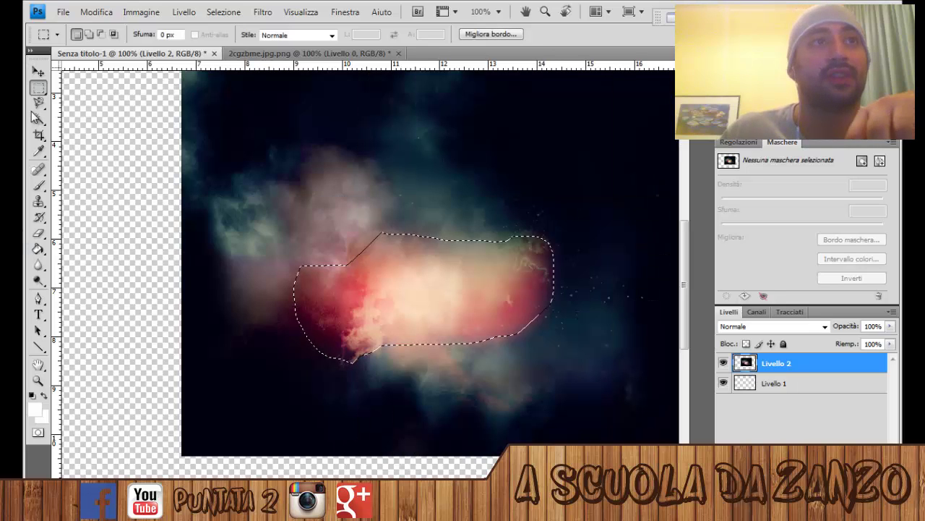
{"action": "left_click", "coordinate": [40, 88]}
{"action": "left_click", "coordinate": [215, 187]}
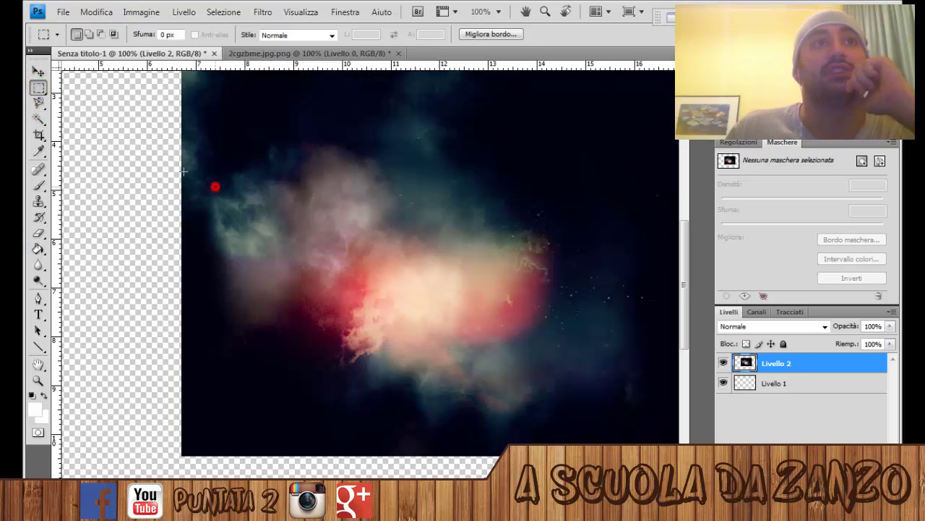
{"action": "left_click", "coordinate": [36, 119]}
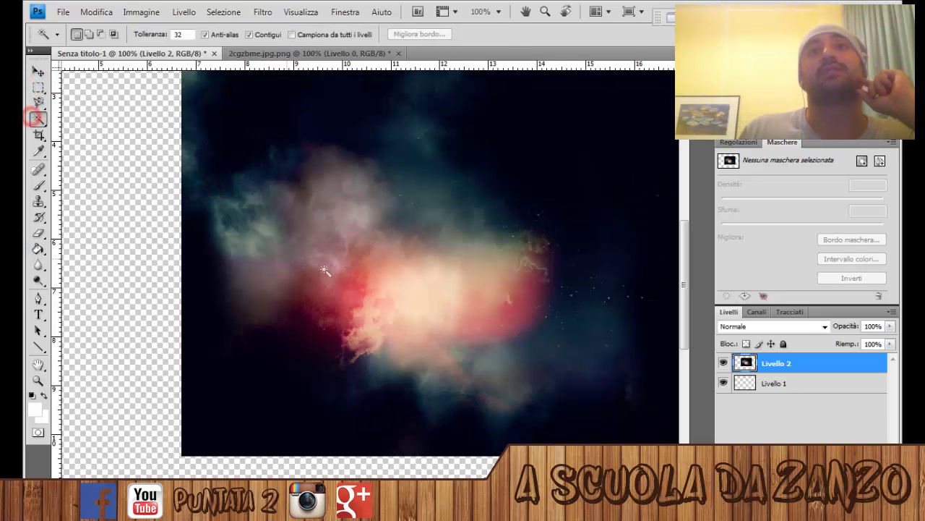
{"action": "left_click", "coordinate": [614, 120]}
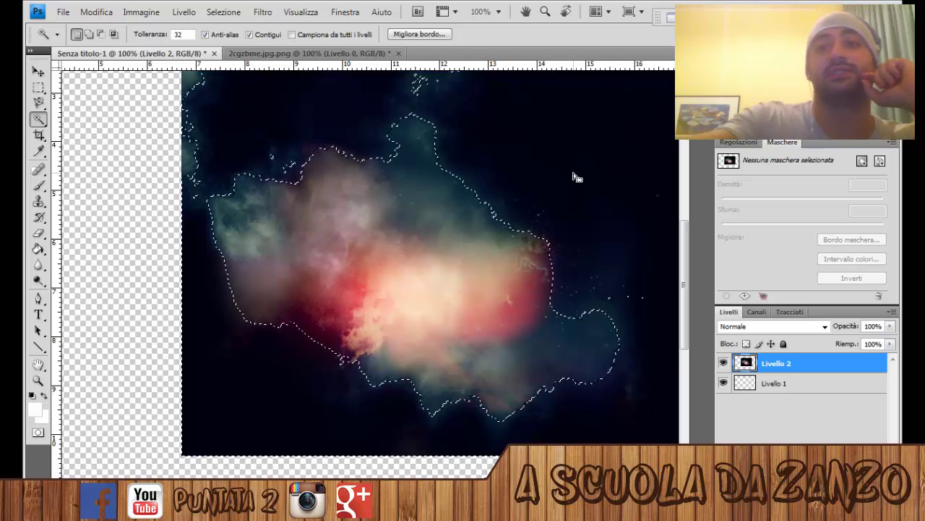
{"action": "key", "text": "Delete"}
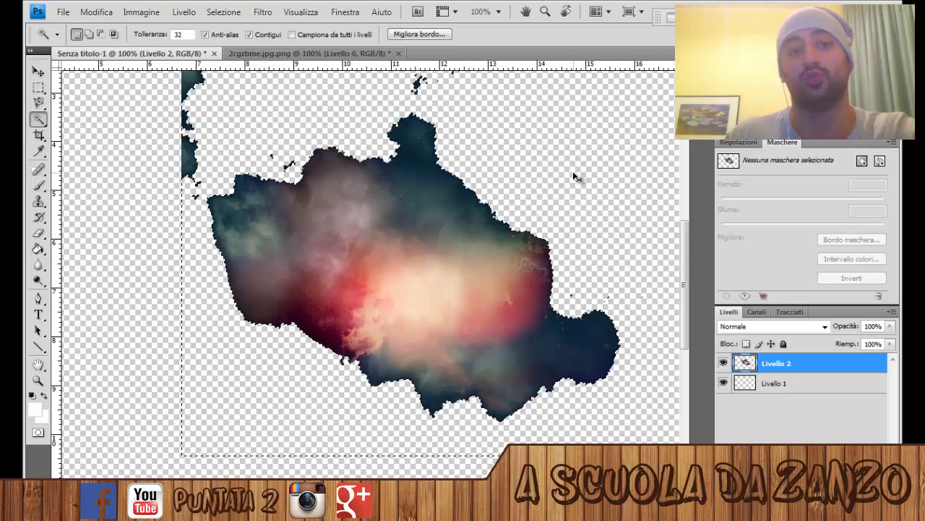
{"action": "key", "text": "ctrl+z"}
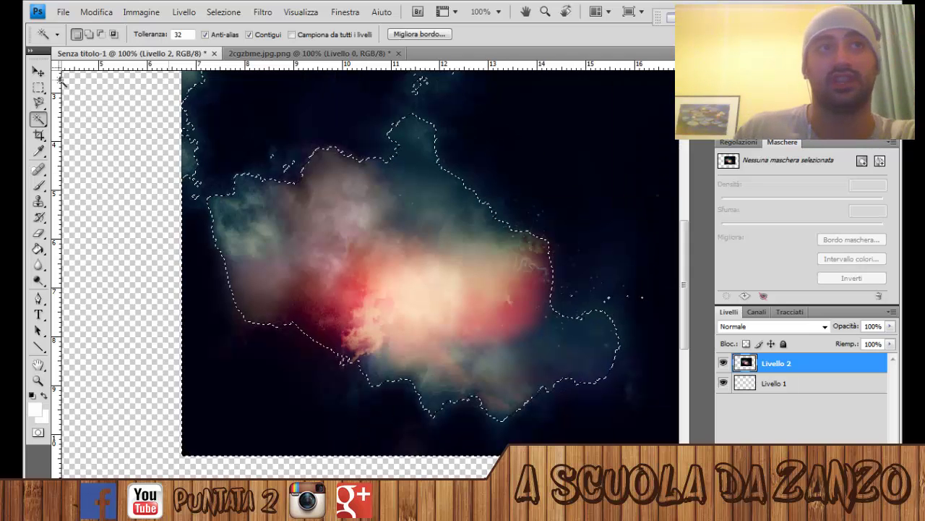
{"action": "left_click", "coordinate": [38, 88]}
{"action": "left_click", "coordinate": [226, 128]}
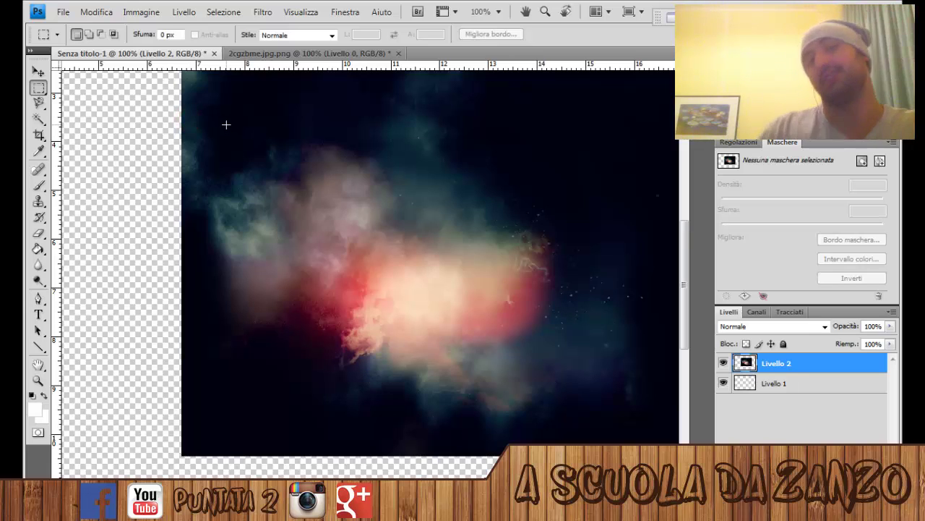
{"action": "scroll", "coordinate": [320, 213], "scroll_direction": "up", "scroll_amount": 1}
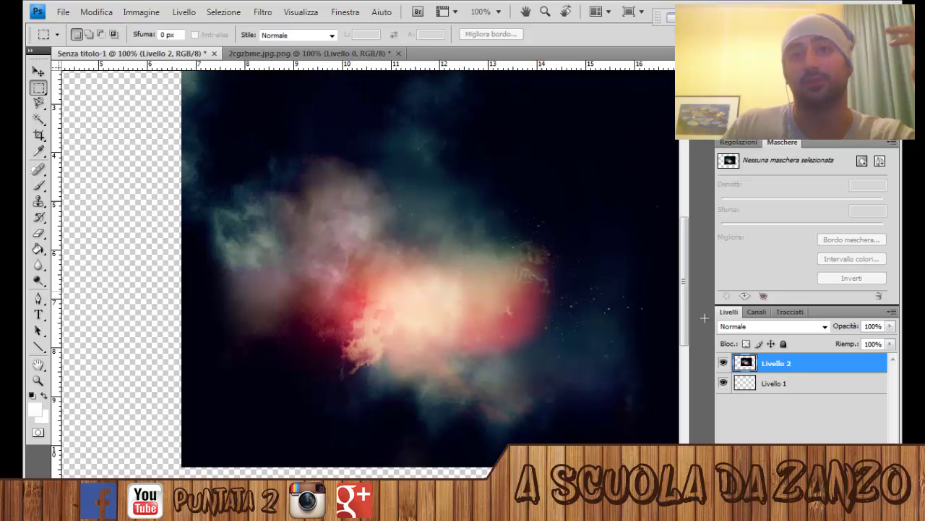
Hide Livello 2 and draw a light blue rectangle across the canvas centre.
{"action": "left_click", "coordinate": [724, 363]}
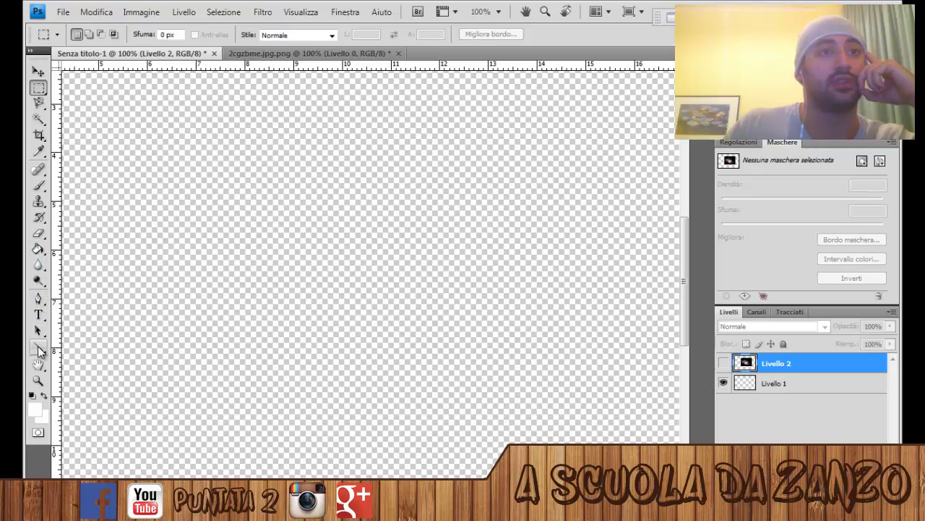
{"action": "left_click", "coordinate": [40, 350]}
{"action": "left_click", "coordinate": [86, 351]}
{"action": "left_click", "coordinate": [34, 409]}
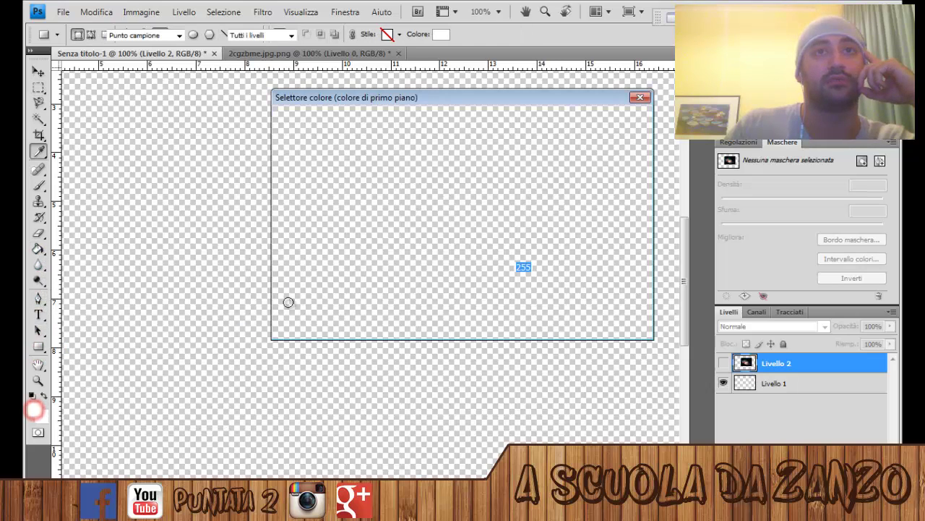
{"action": "left_click", "coordinate": [393, 196]}
{"action": "left_click", "coordinate": [601, 121]}
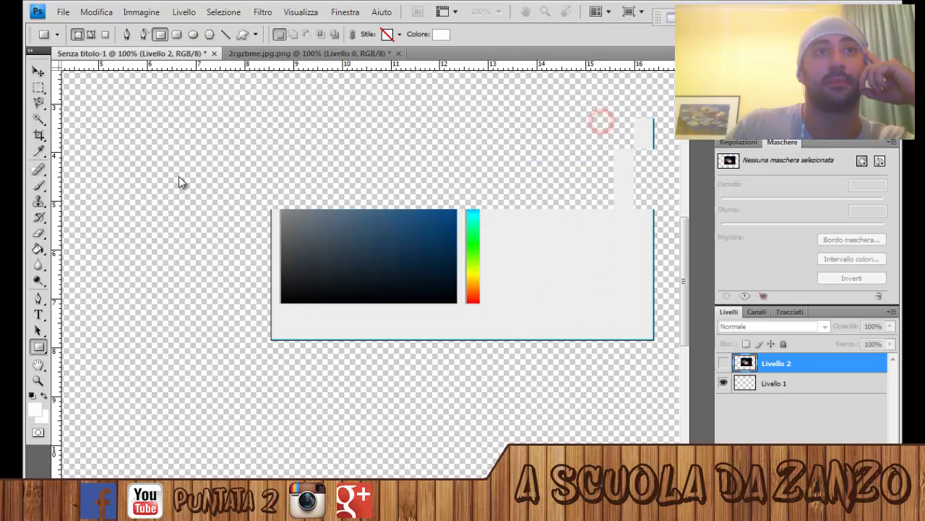
{"action": "left_click_drag", "start_coordinate": [213, 169], "coordinate": [513, 392]}
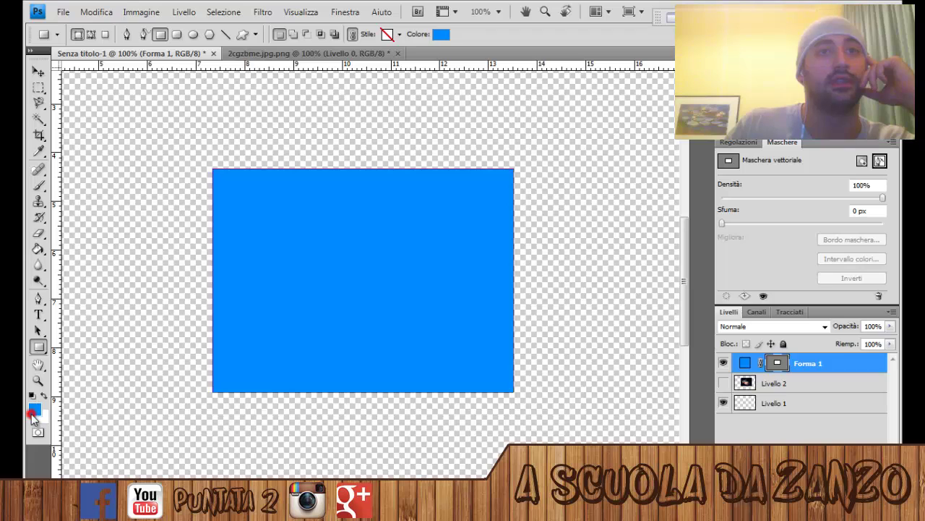
Set the foreground to white and draw a smaller rectangle inside the blue one.
{"action": "left_click", "coordinate": [32, 412]}
{"action": "left_click", "coordinate": [282, 129]}
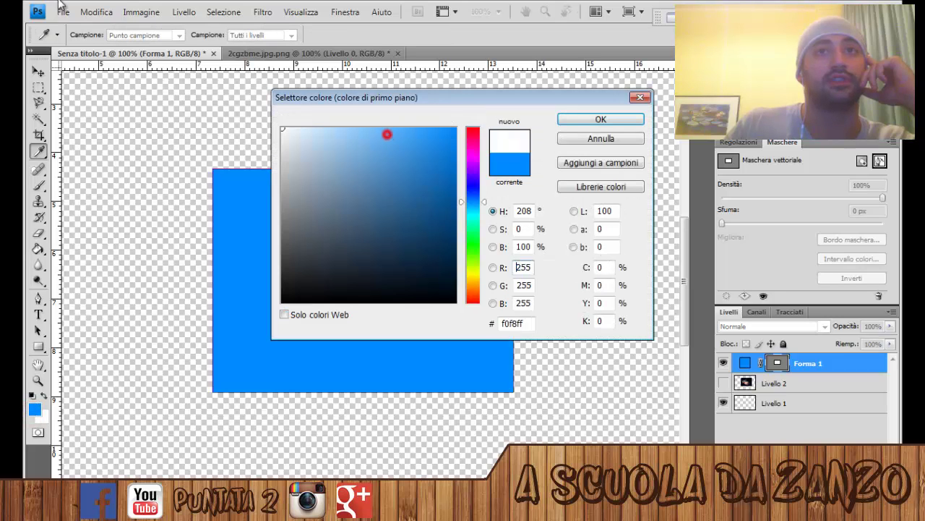
{"action": "left_click", "coordinate": [578, 121]}
{"action": "left_click_drag", "start_coordinate": [269, 216], "coordinate": [456, 342]}
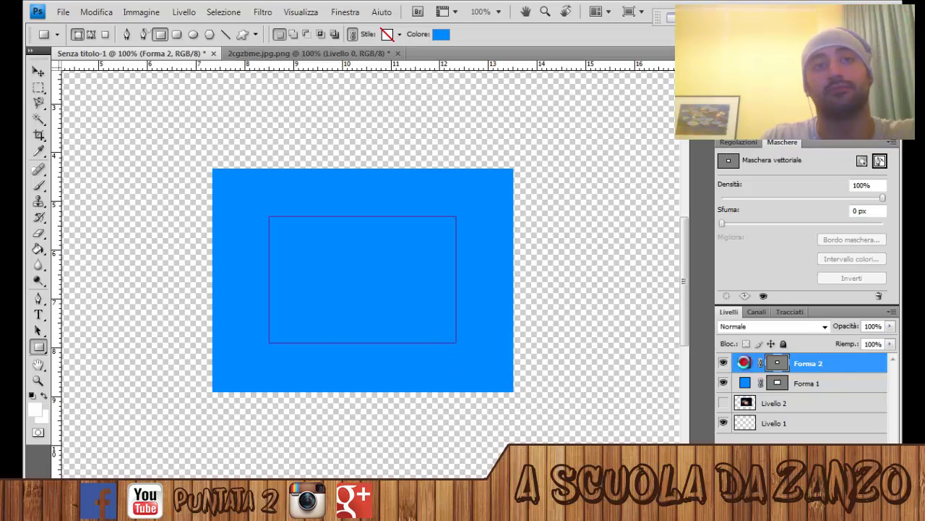
Make the inner rectangle's fill white and merge Forma 1 and Forma 2 with Ctrl+E.
{"action": "double_click", "coordinate": [744, 362]}
{"action": "left_click", "coordinate": [282, 128]}
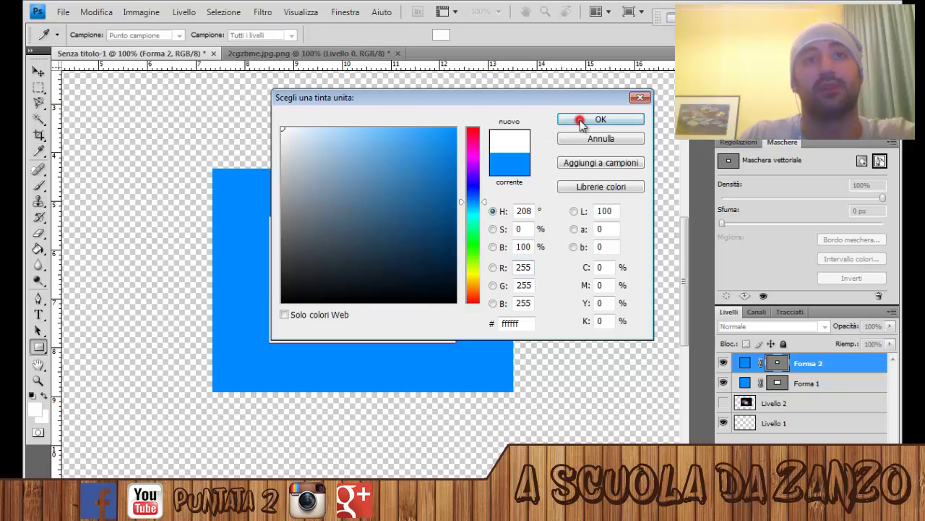
{"action": "left_click", "coordinate": [581, 120]}
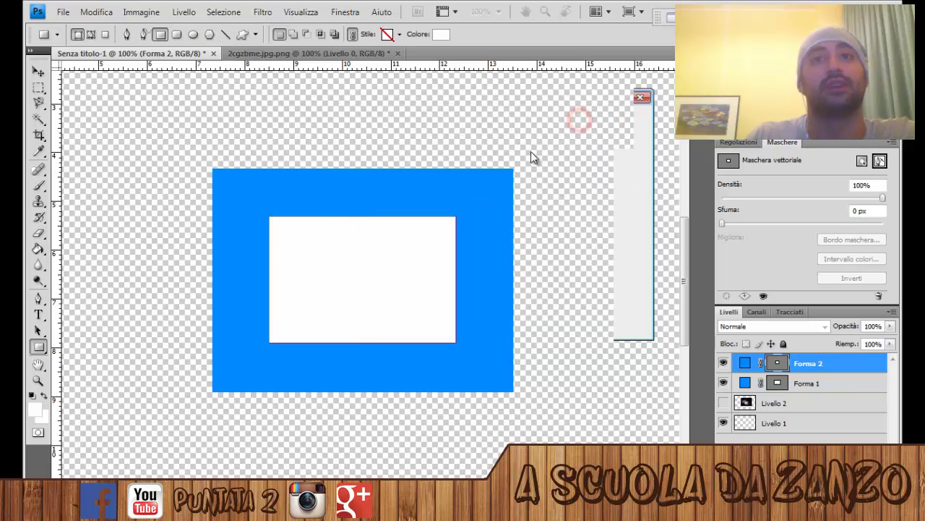
{"action": "left_click", "coordinate": [850, 383], "text": "shift"}
{"action": "key", "text": "ctrl+e"}
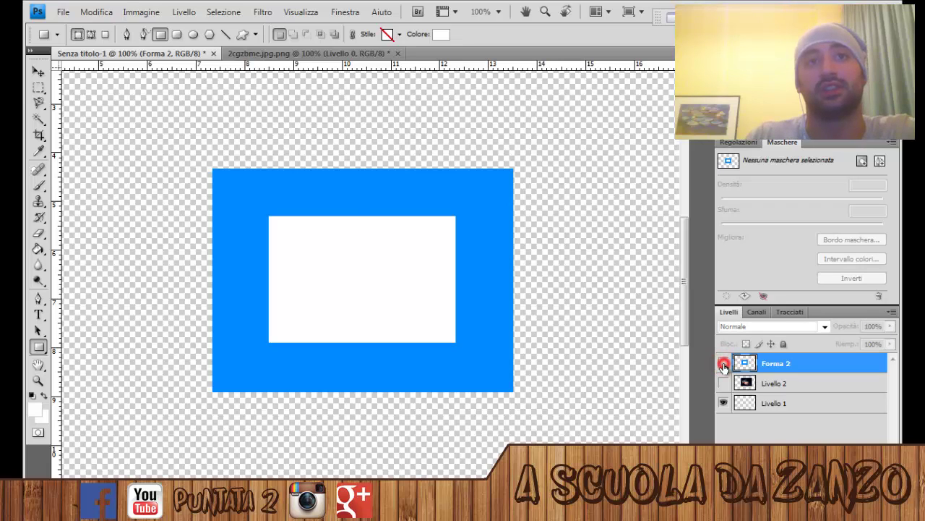
Select the white inner rectangle with the Magic Wand and delete it.
{"action": "left_click", "coordinate": [723, 363]}
{"action": "left_click", "coordinate": [723, 364]}
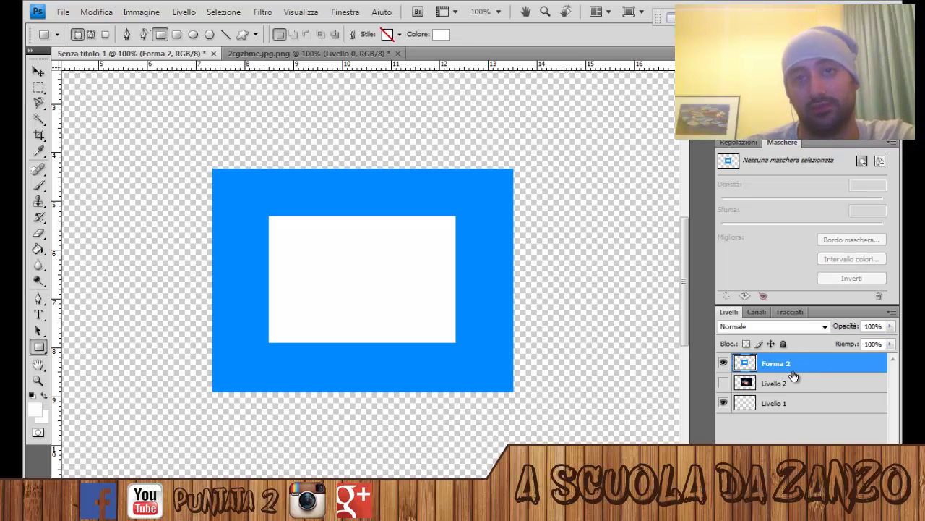
{"action": "left_click", "coordinate": [38, 119]}
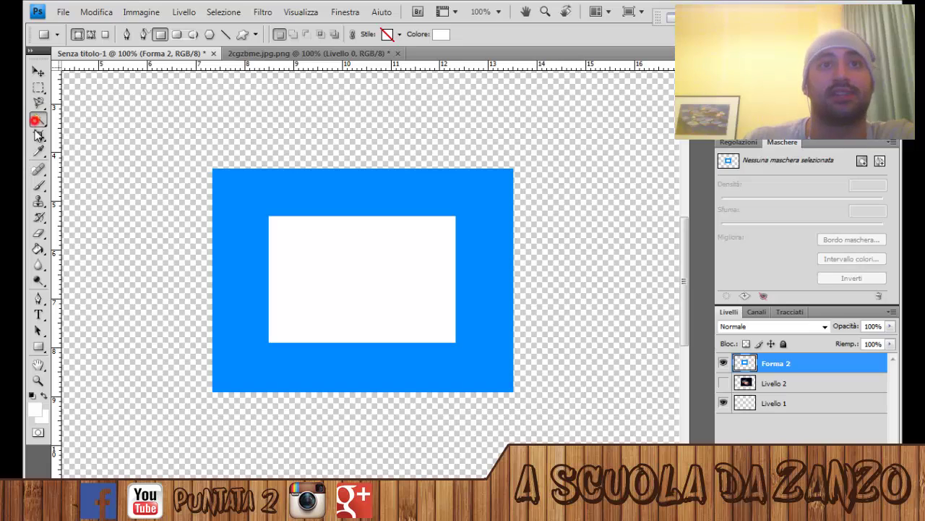
{"action": "left_click", "coordinate": [353, 295]}
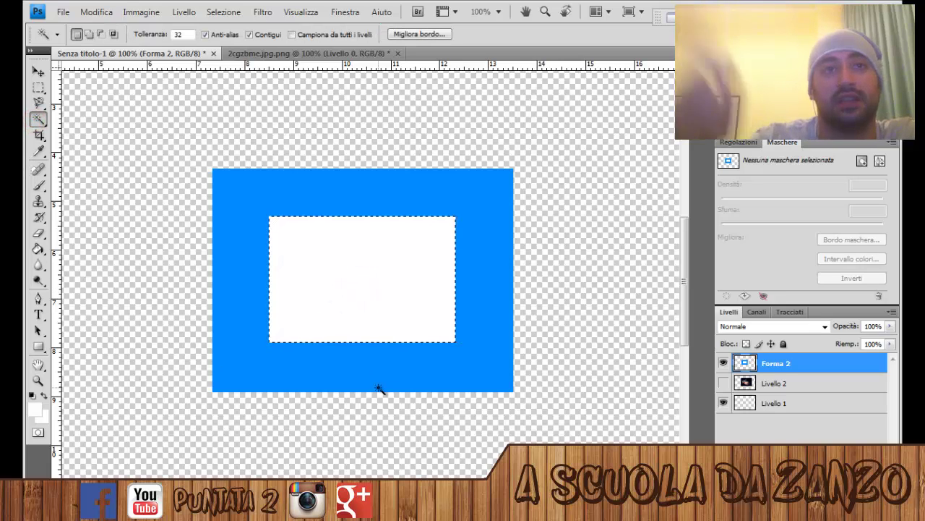
{"action": "key", "text": "Delete"}
Deselect, delete the Forma 2 layer, and make Livello 2 visible.
{"action": "left_click", "coordinate": [397, 319]}
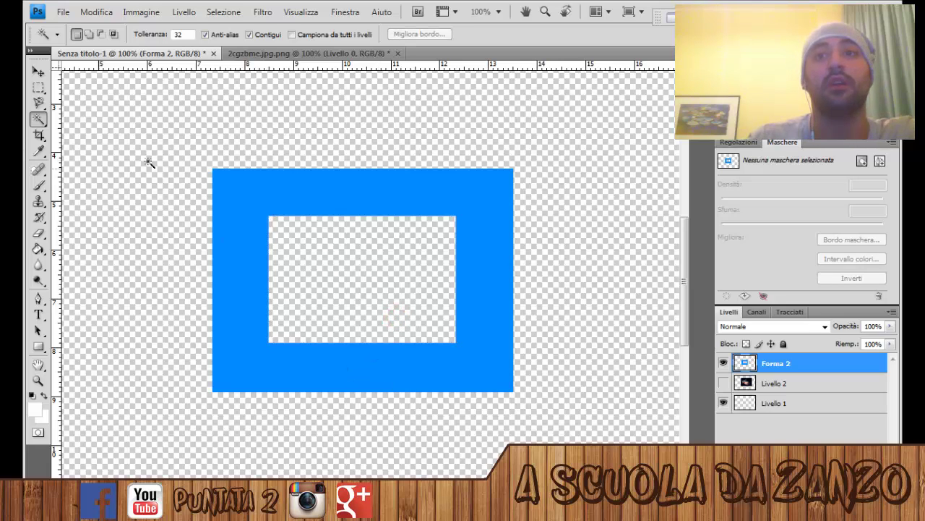
{"action": "key", "text": "Delete"}
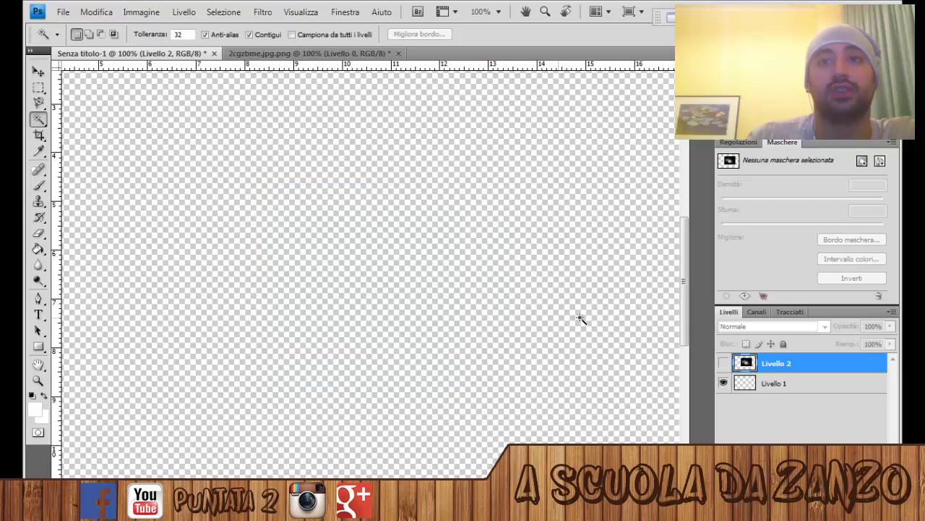
{"action": "left_click", "coordinate": [725, 365]}
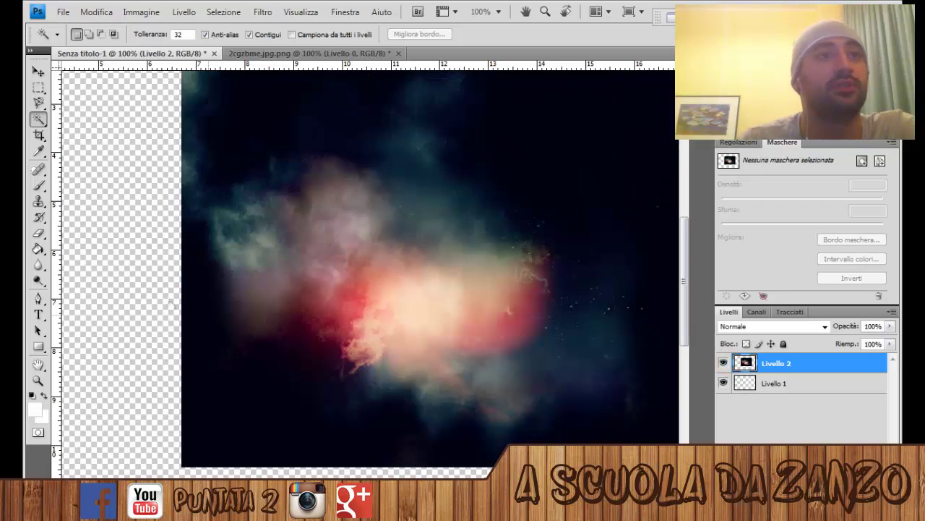
Sample a pale peach colour from the nebula cloud with the Eyedropper.
{"action": "left_click", "coordinate": [40, 170]}
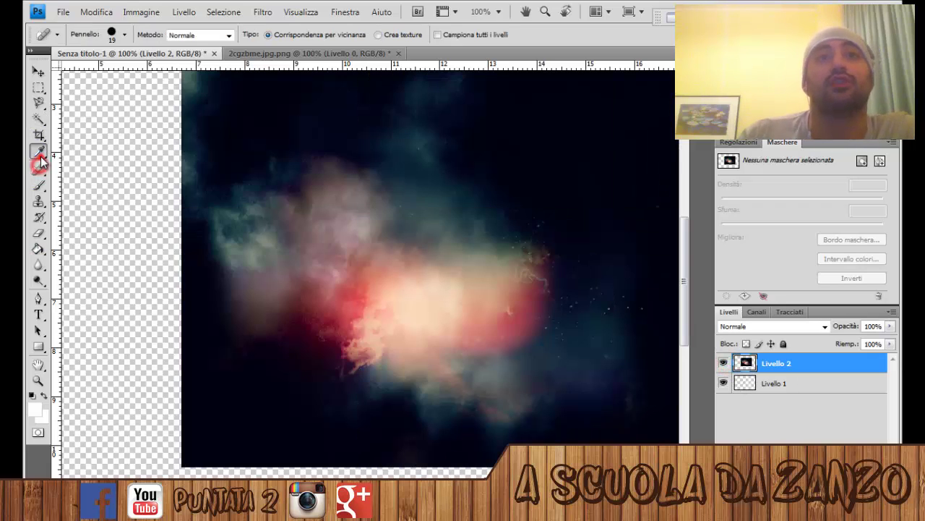
{"action": "left_click", "coordinate": [39, 151]}
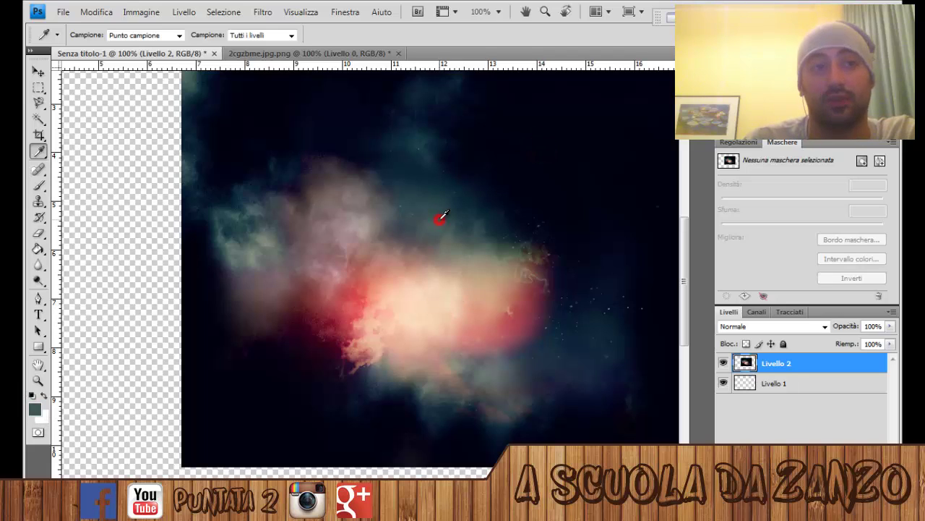
{"action": "left_click", "coordinate": [375, 206]}
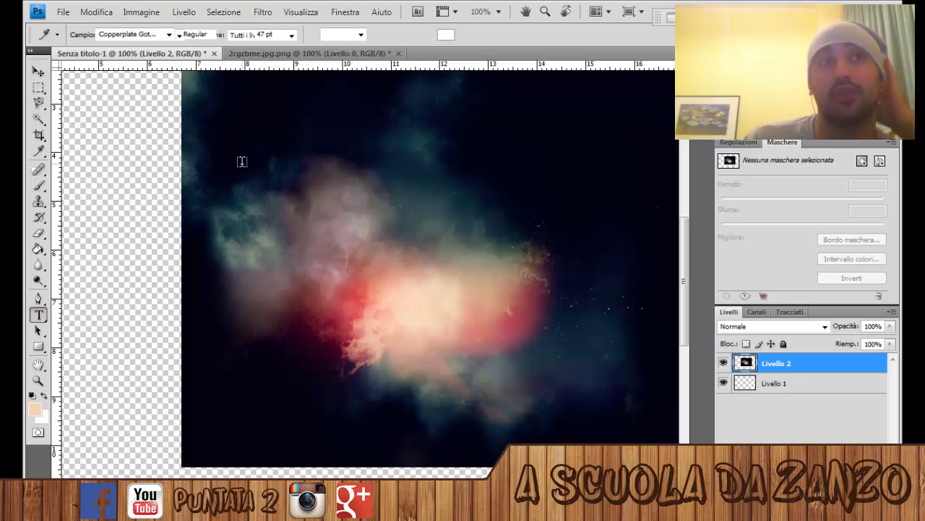
Start a Copperplate Gothic Bold 24 pt text line at the nebula's centre.
{"action": "left_click", "coordinate": [169, 34]}
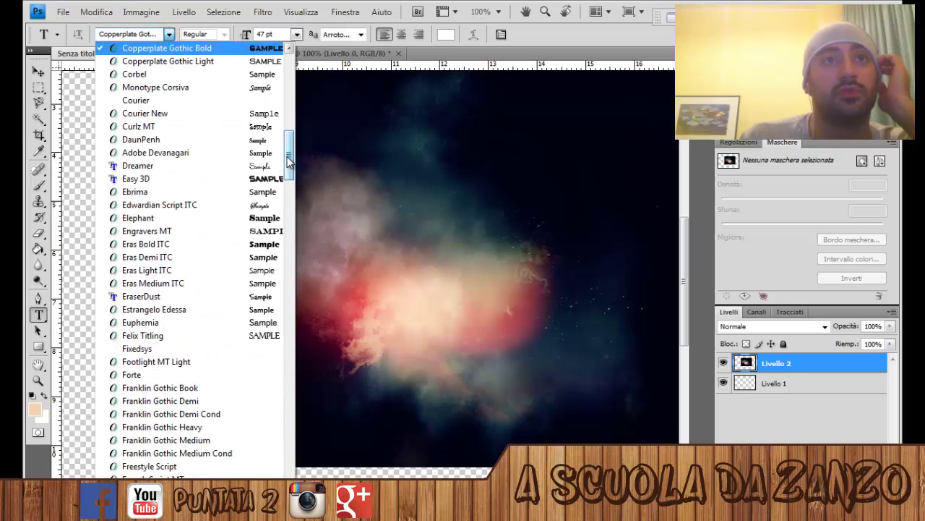
{"action": "left_click_drag", "start_coordinate": [288, 160], "coordinate": [289, 140]}
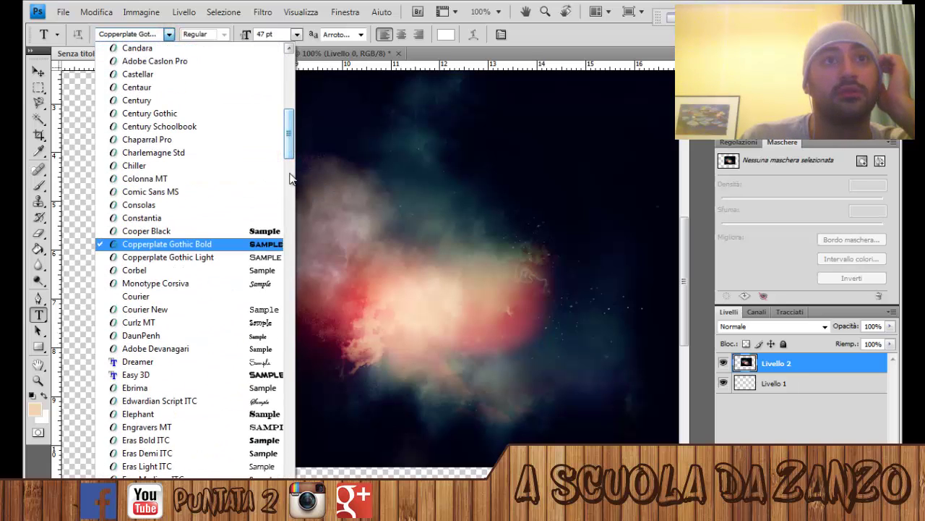
{"action": "left_click", "coordinate": [256, 245]}
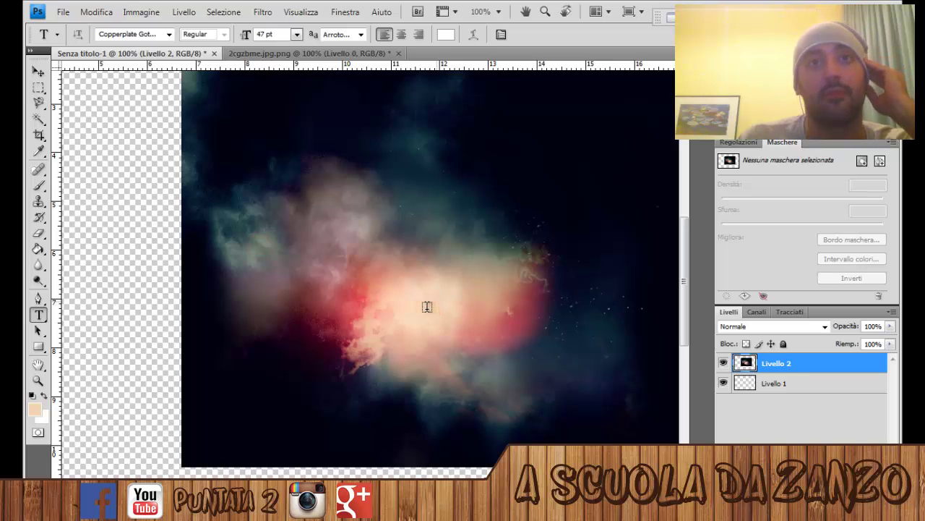
{"action": "left_click", "coordinate": [427, 307]}
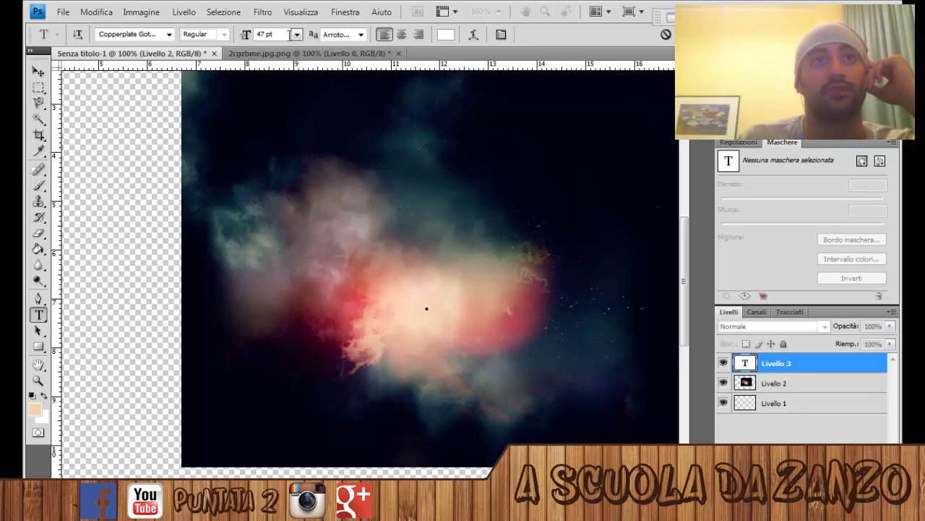
{"action": "left_click", "coordinate": [298, 35]}
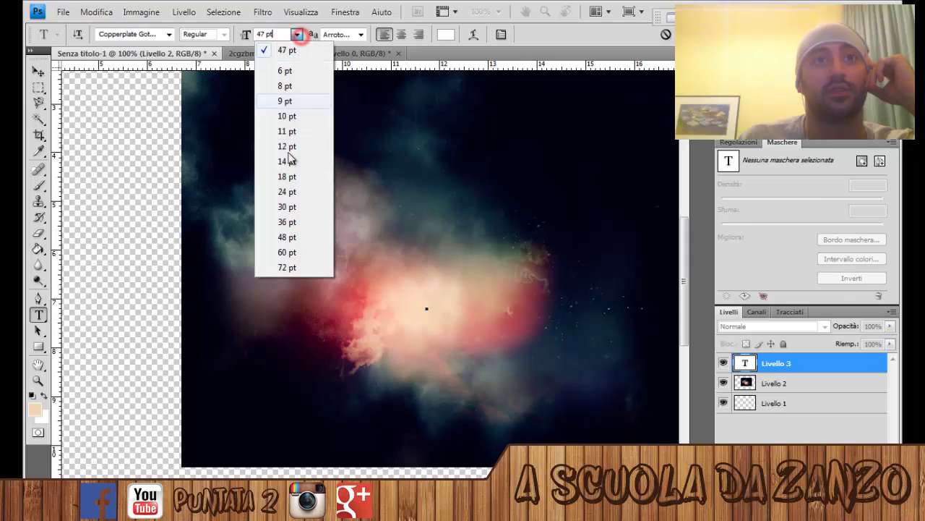
{"action": "left_click", "coordinate": [287, 191]}
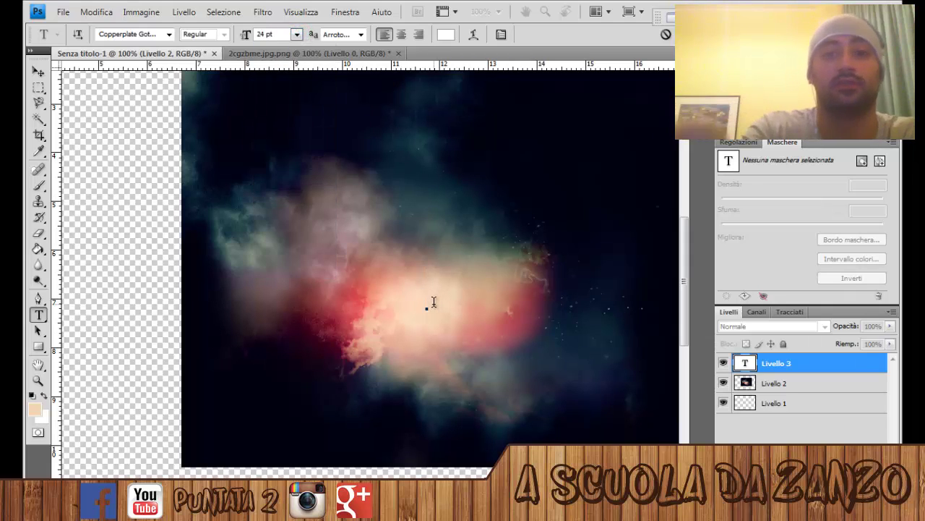
Type 'PHOTO', commit it, and nudge the text slightly left and down.
{"action": "type", "text": "P"}
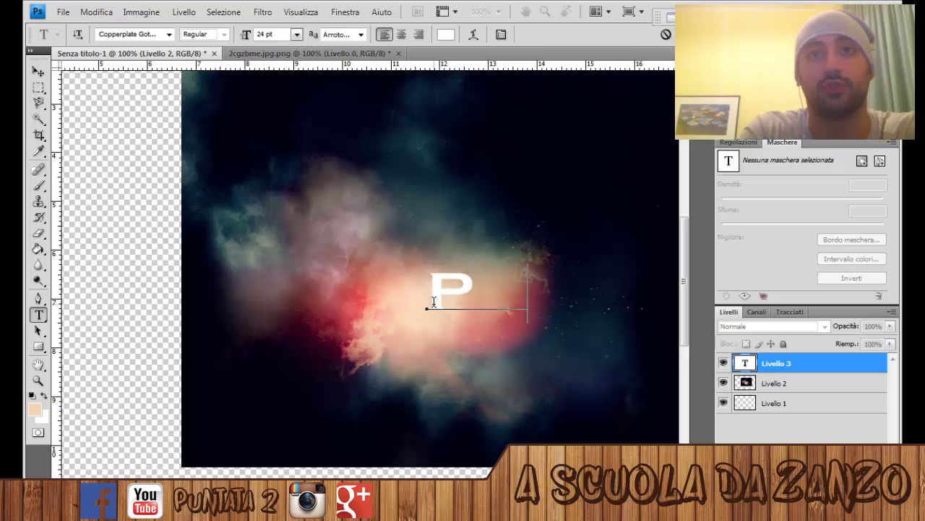
{"action": "type", "text": "HO"}
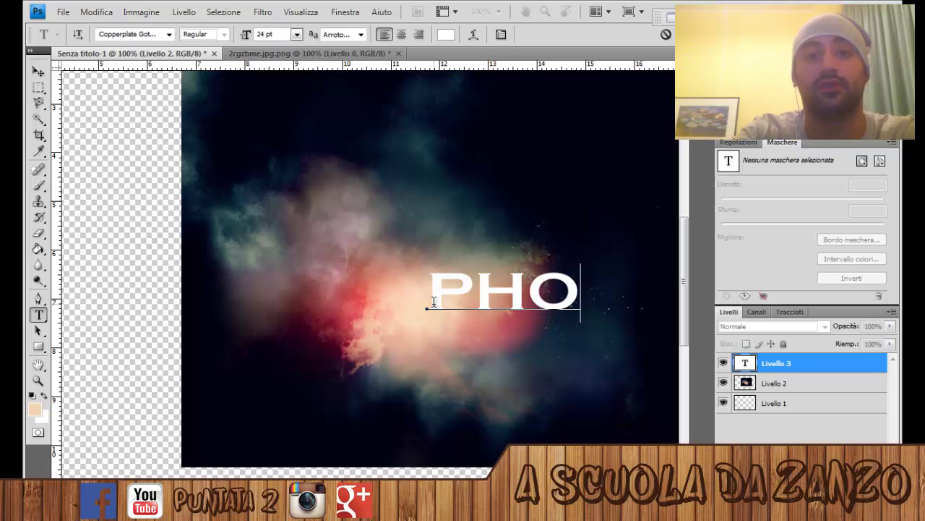
{"action": "type", "text": "TO"}
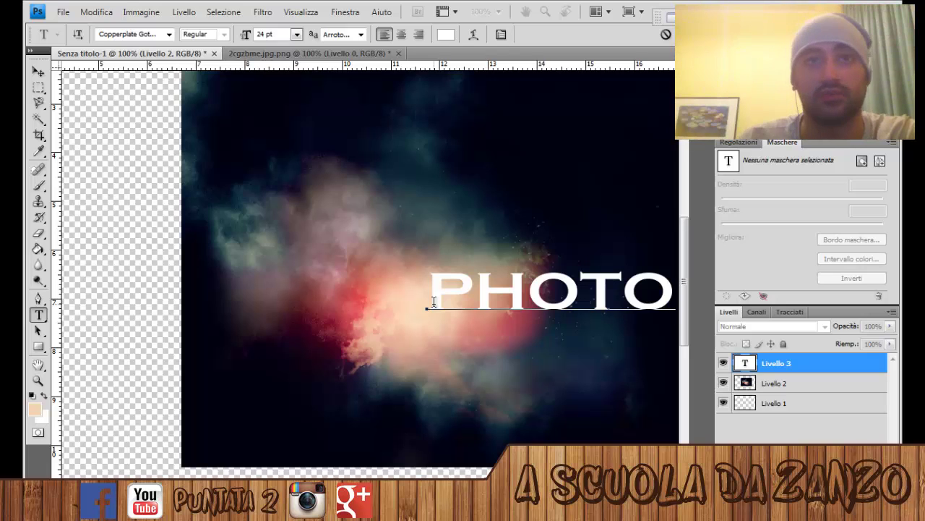
{"action": "left_click", "coordinate": [37, 73]}
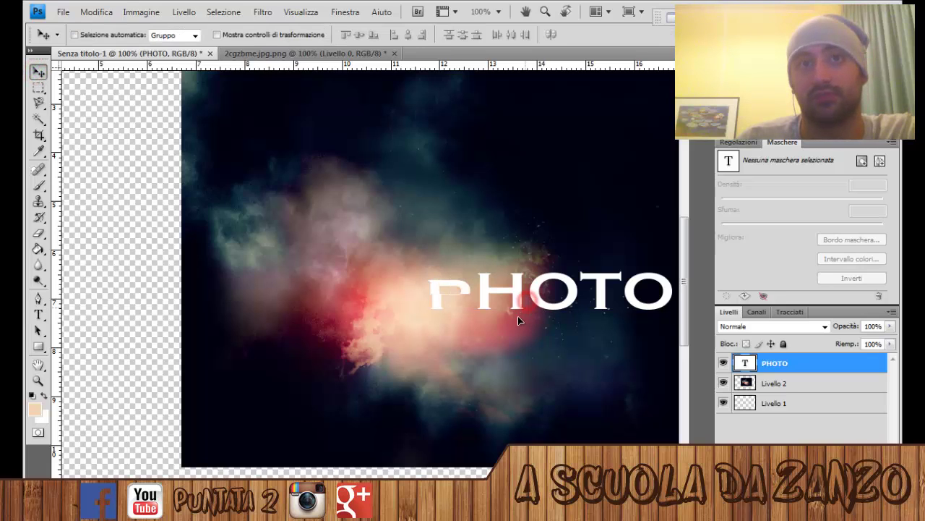
{"action": "left_click_drag", "start_coordinate": [518, 316], "coordinate": [503, 320]}
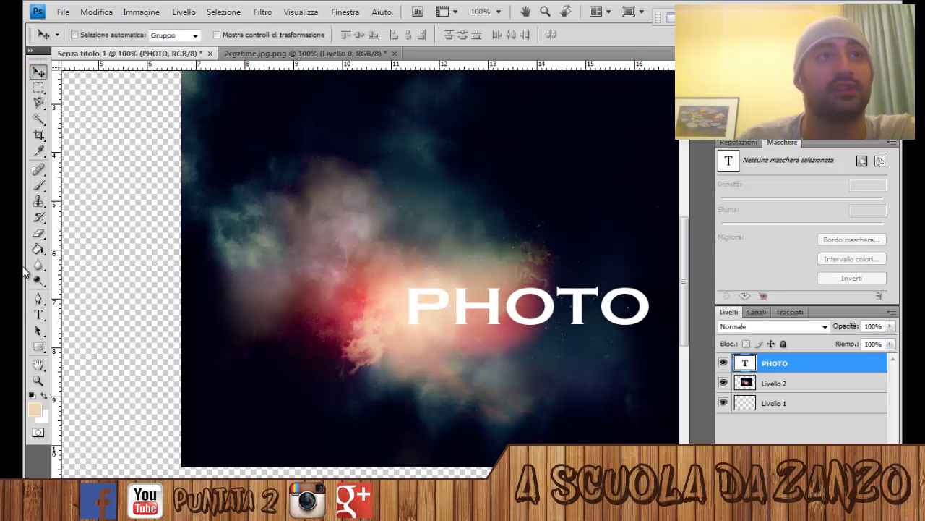
Select all of the PHOTO text and bring up its text colour picker.
{"action": "left_click", "coordinate": [39, 315]}
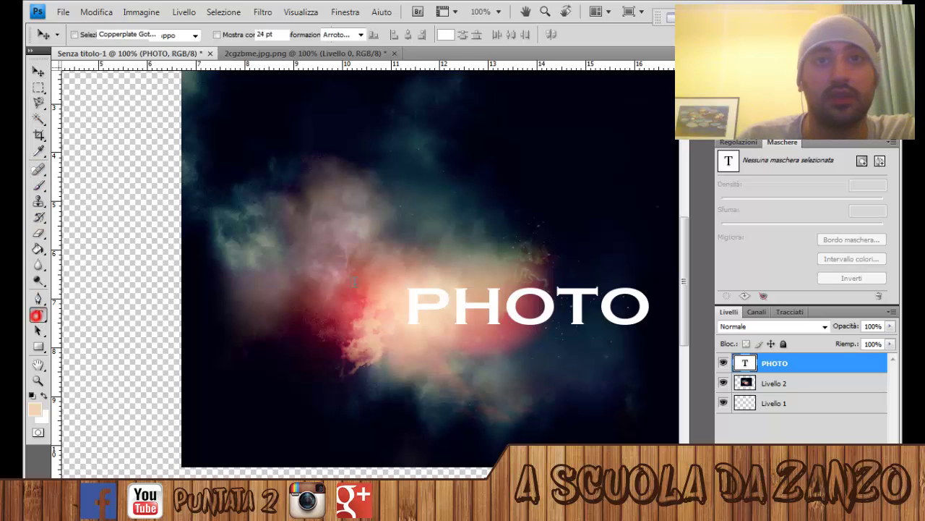
{"action": "double_click", "coordinate": [474, 307]}
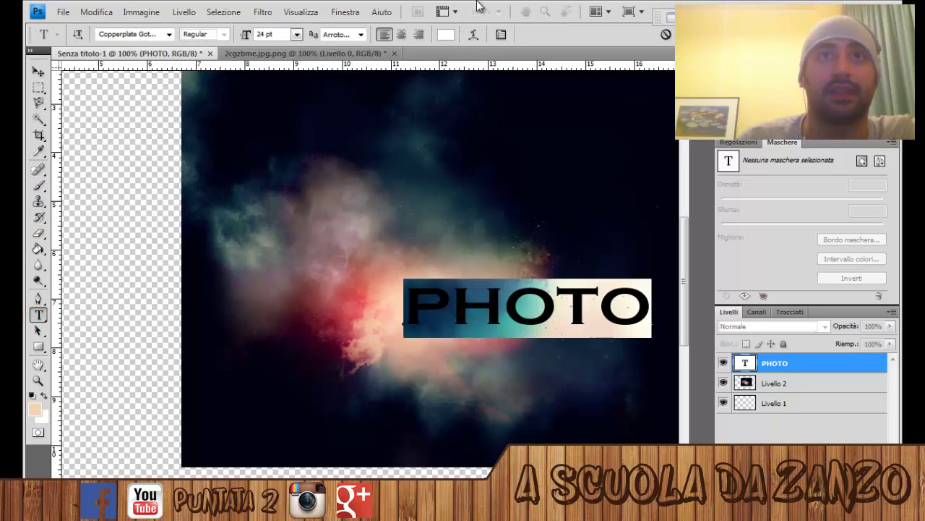
{"action": "left_click", "coordinate": [444, 35]}
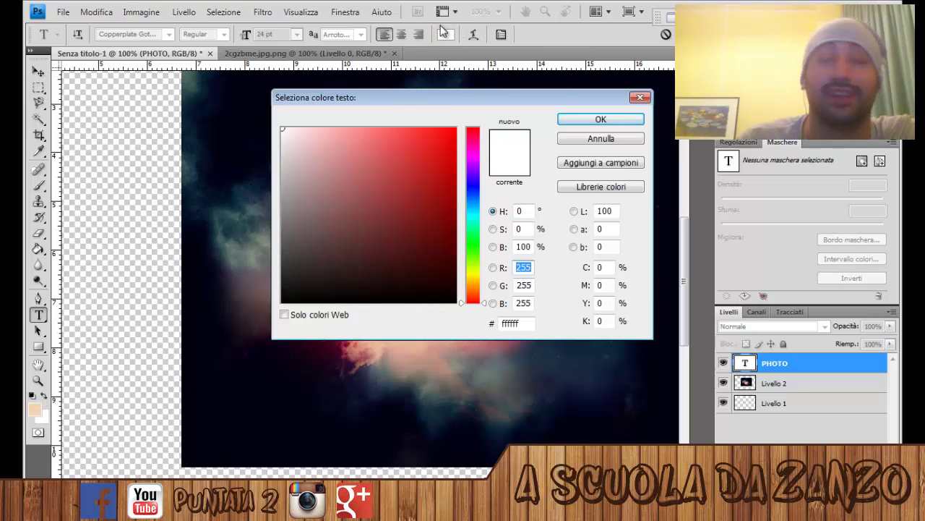
{"action": "left_click", "coordinate": [38, 406]}
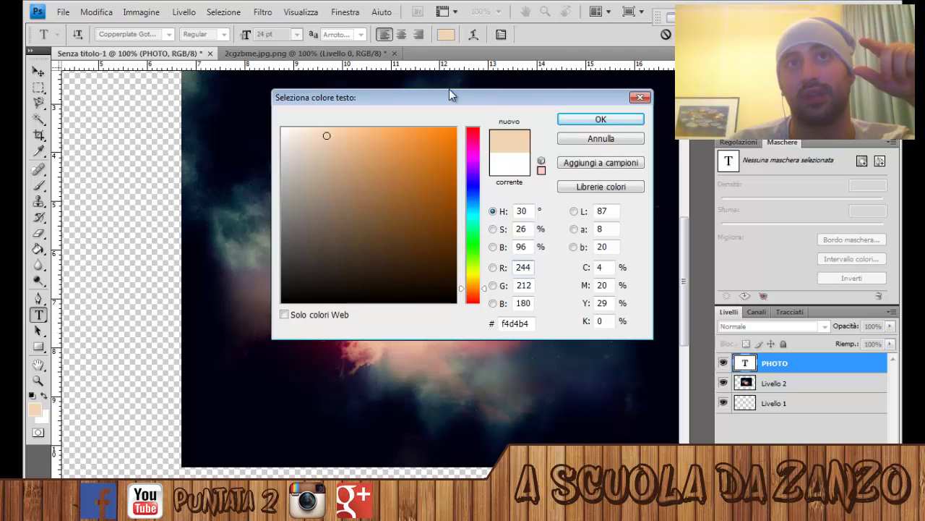
Set the text colour to the peach foreground #f4d4b4 and confirm.
{"action": "left_click_drag", "start_coordinate": [450, 97], "coordinate": [406, 302]}
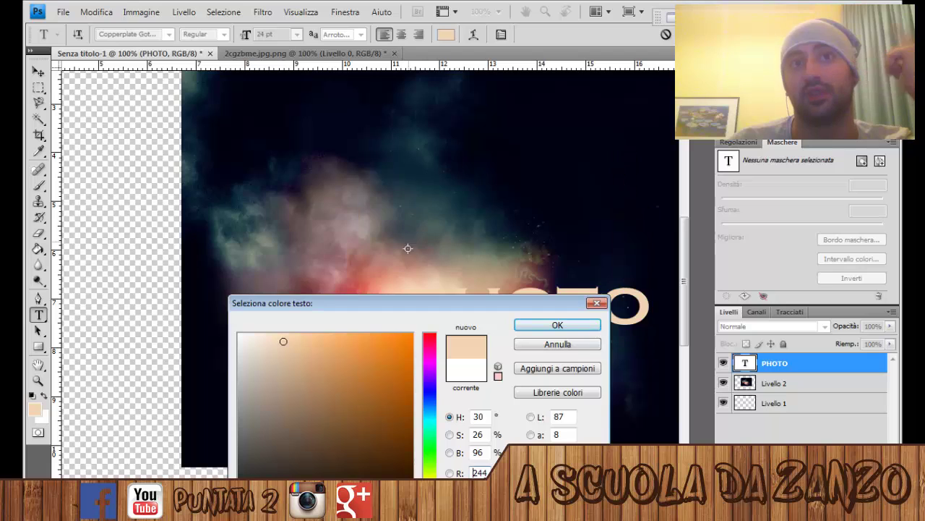
{"action": "left_click", "coordinate": [412, 276]}
{"action": "left_click", "coordinate": [595, 111]}
{"action": "left_click", "coordinate": [333, 196]}
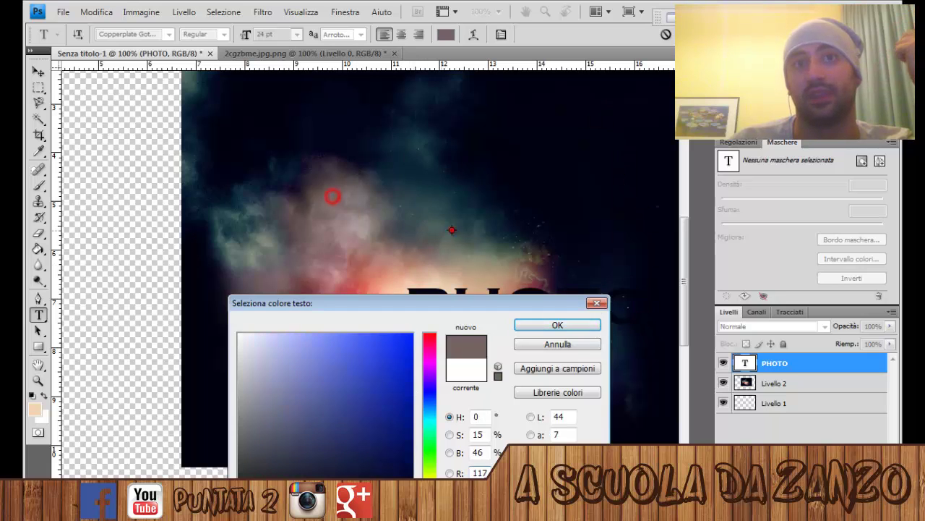
{"action": "left_click", "coordinate": [510, 157]}
{"action": "left_click_drag", "start_coordinate": [453, 306], "coordinate": [468, 148]}
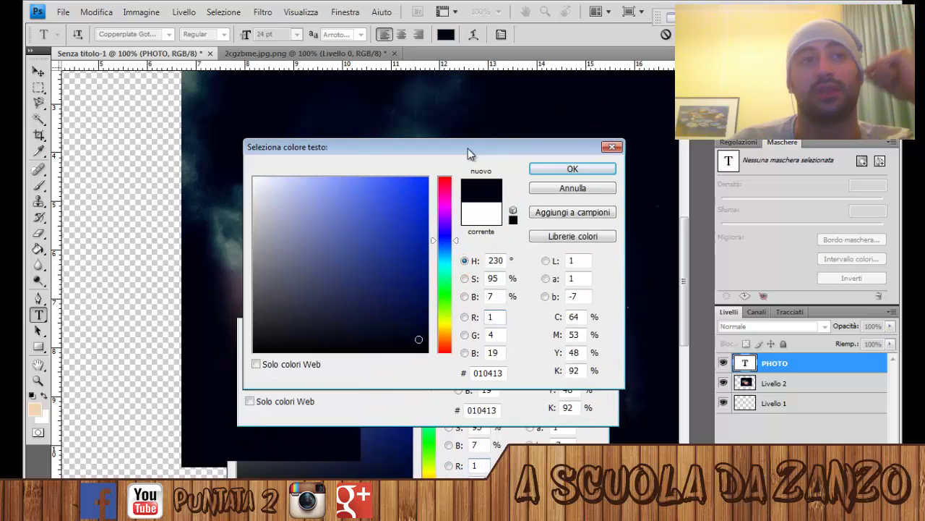
{"action": "left_click", "coordinate": [34, 410]}
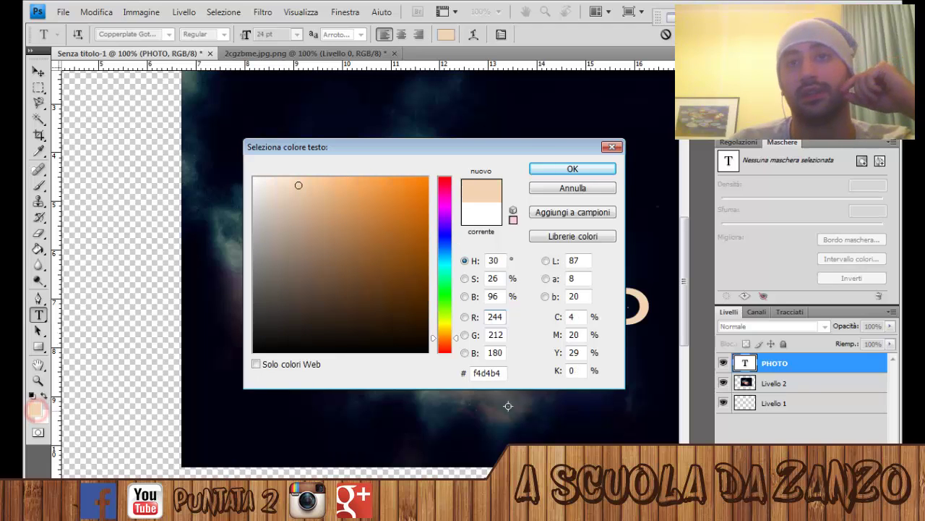
{"action": "left_click", "coordinate": [561, 171]}
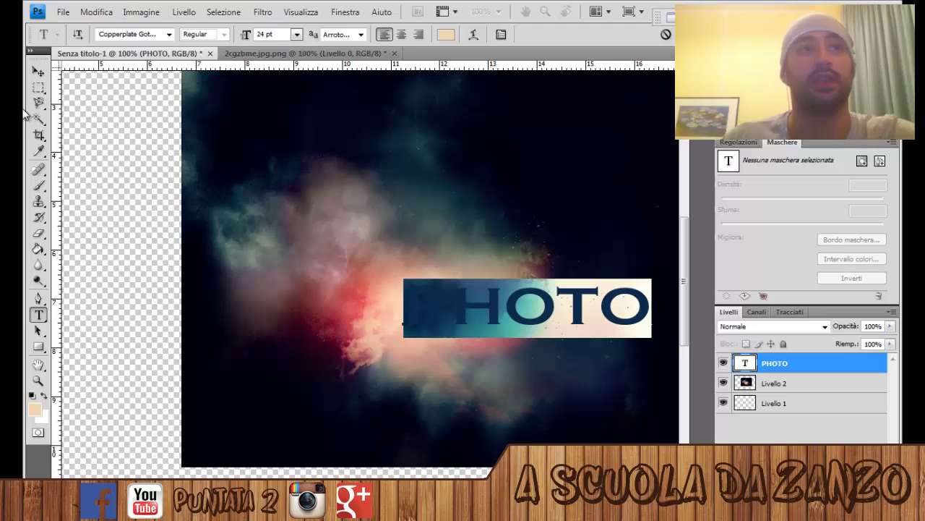
Commit the text and duplicate the PHOTO layer as PHOTO copia with Ctrl+J.
{"action": "left_click", "coordinate": [38, 88]}
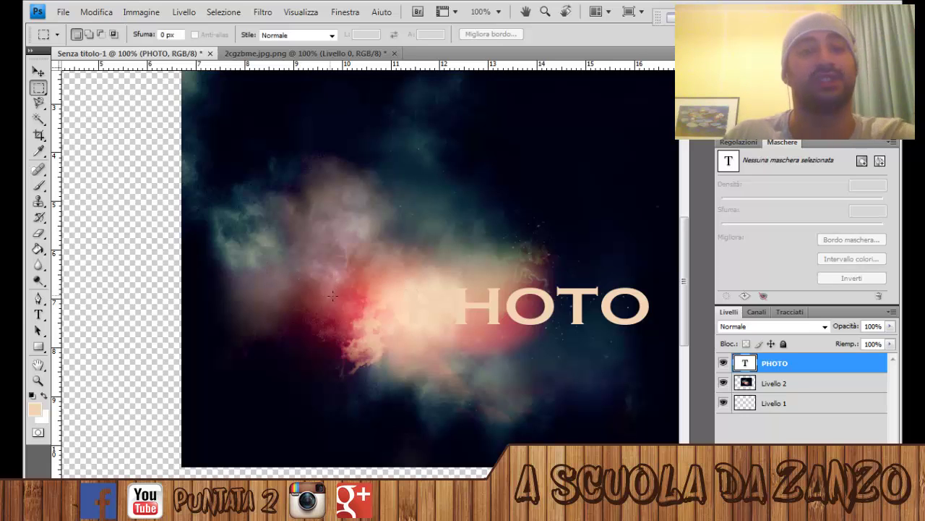
{"action": "right_click", "coordinate": [798, 364]}
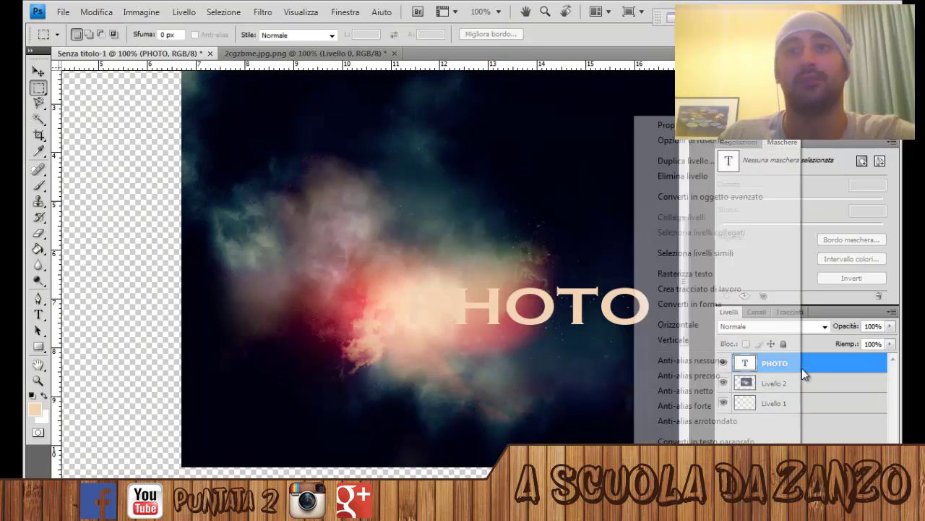
{"action": "left_click", "coordinate": [822, 360]}
{"action": "key", "text": "ctrl+j"}
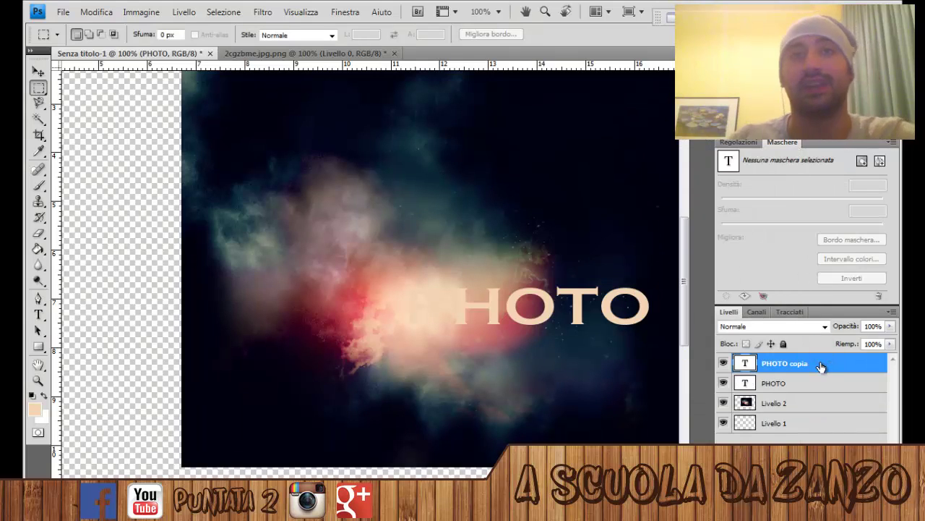
Rasterize both PHOTO and PHOTO copia, hide the copy, and select the lower PHOTO layer.
{"action": "left_click", "coordinate": [814, 385]}
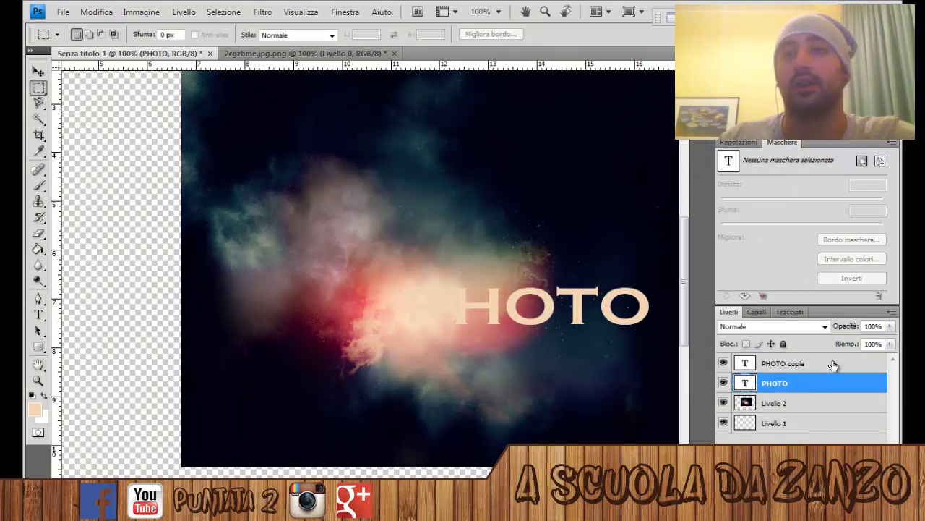
{"action": "right_click", "coordinate": [830, 387]}
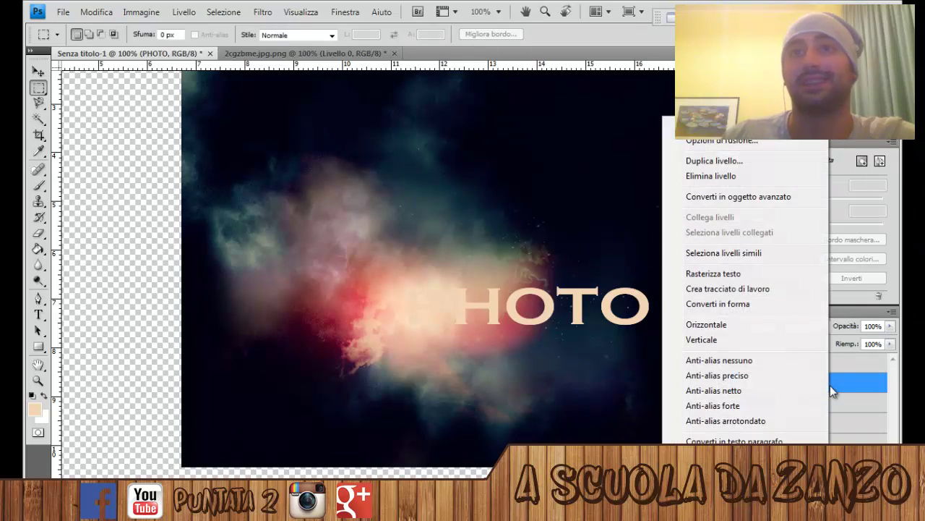
{"action": "left_click", "coordinate": [769, 275]}
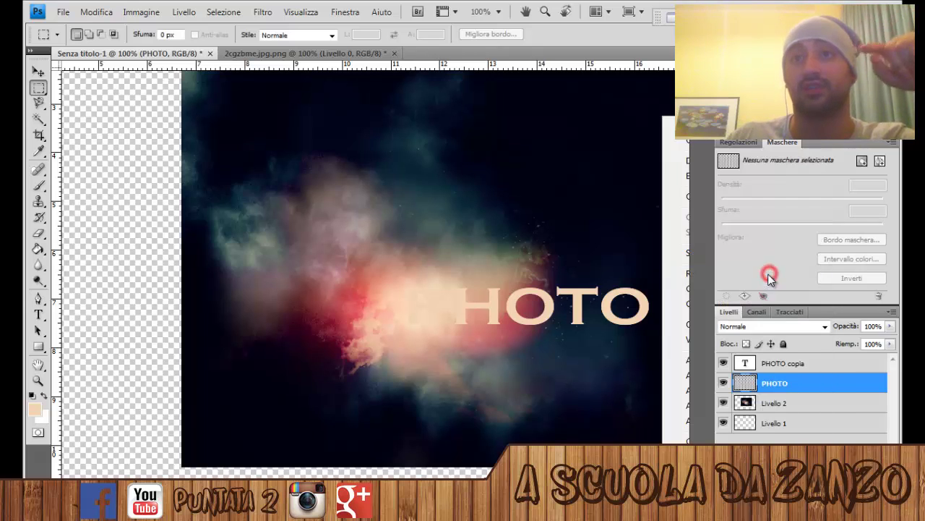
{"action": "right_click", "coordinate": [822, 368]}
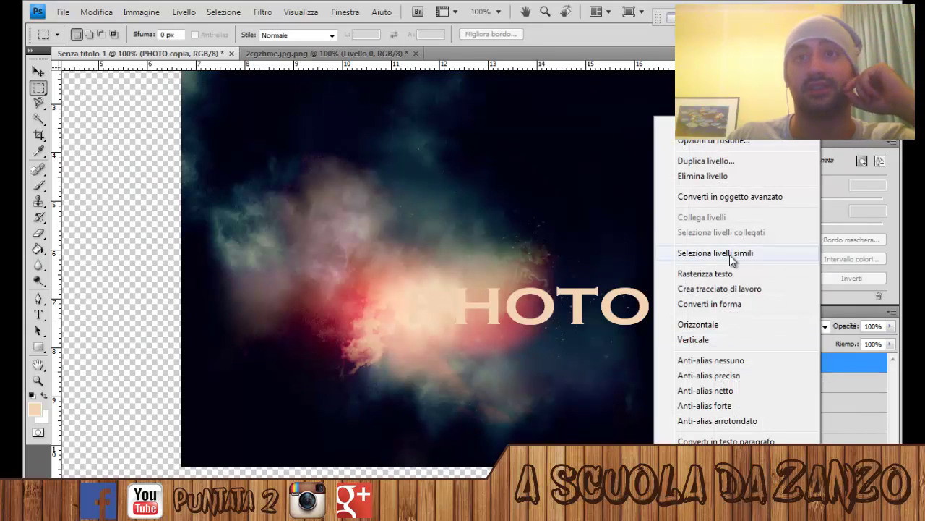
{"action": "left_click", "coordinate": [721, 274]}
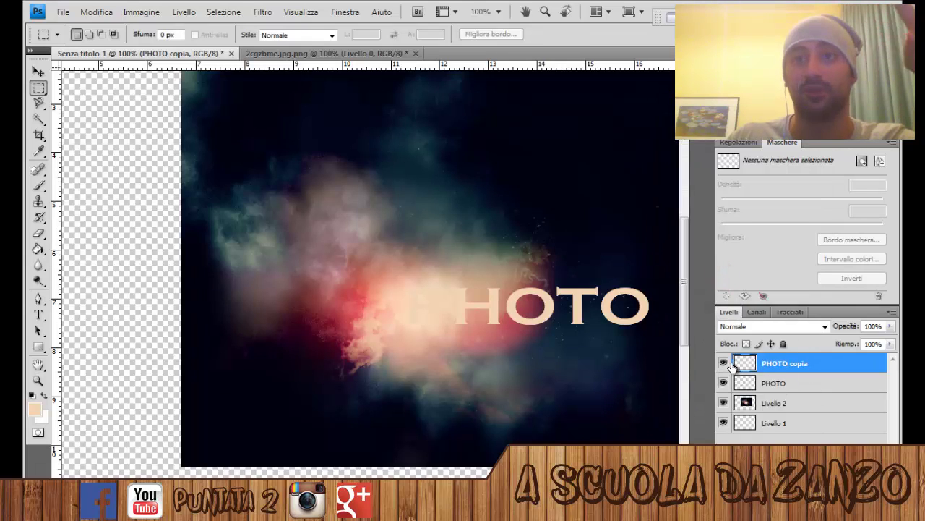
{"action": "left_click", "coordinate": [723, 363]}
{"action": "left_click", "coordinate": [813, 383]}
Apply a 3-pixel Gaussian blur to PHOTO, then make PHOTO copia visible again.
{"action": "left_click", "coordinate": [263, 11]}
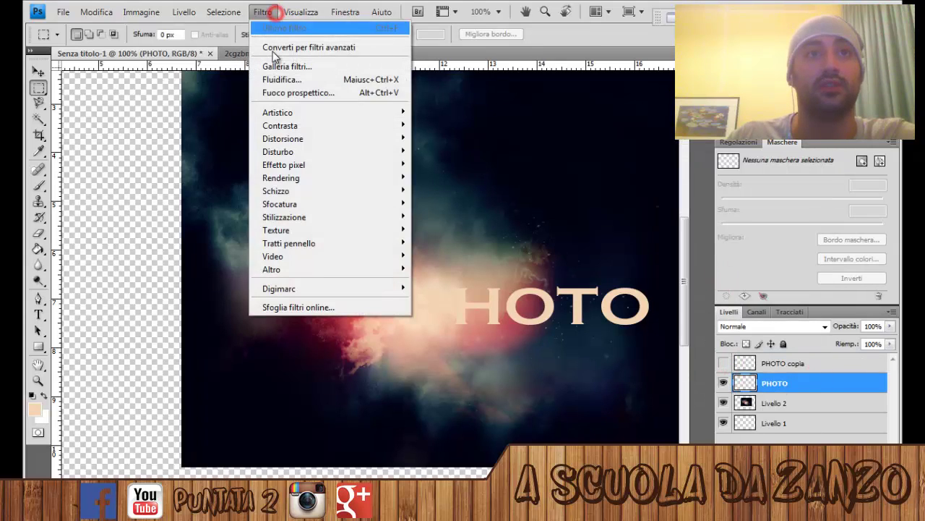
{"action": "mouse_move", "coordinate": [280, 204]}
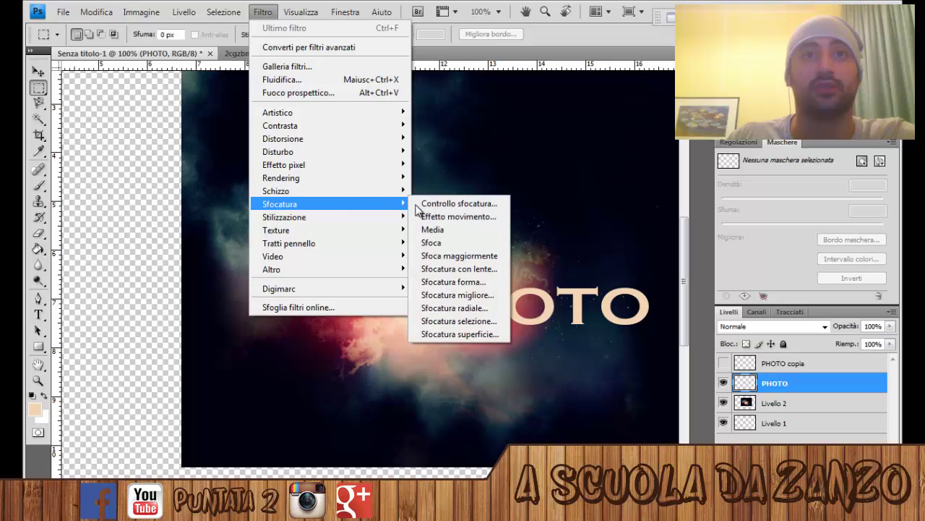
{"action": "left_click", "coordinate": [434, 204]}
{"action": "type", "text": "3"}
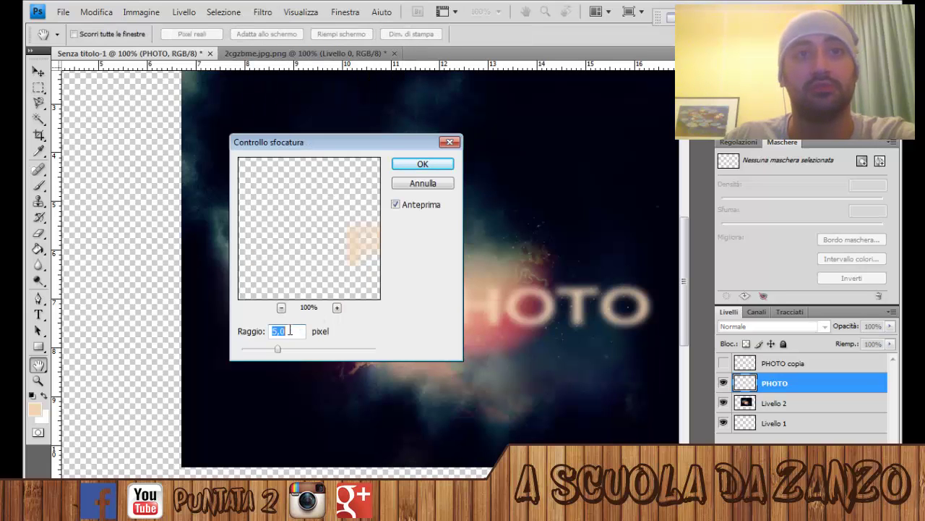
{"action": "left_click", "coordinate": [423, 164]}
{"action": "left_click", "coordinate": [822, 365]}
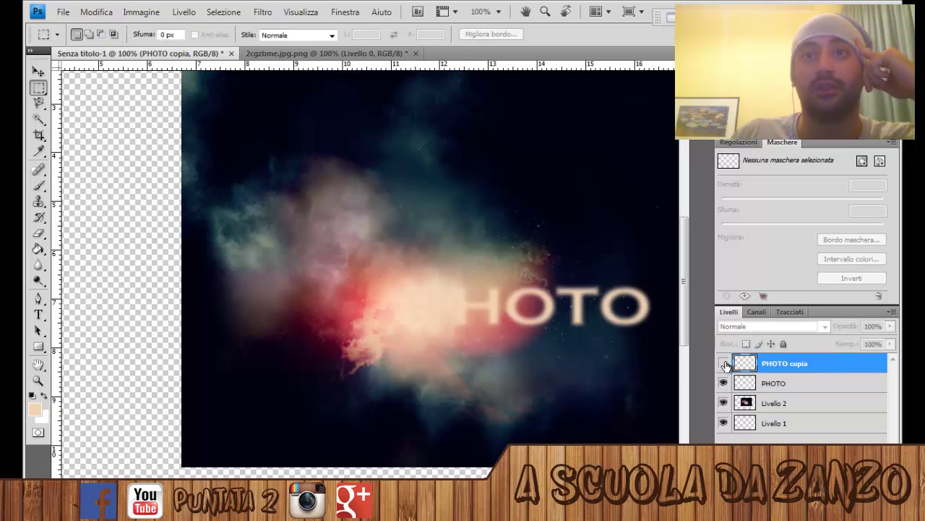
{"action": "left_click", "coordinate": [724, 364]}
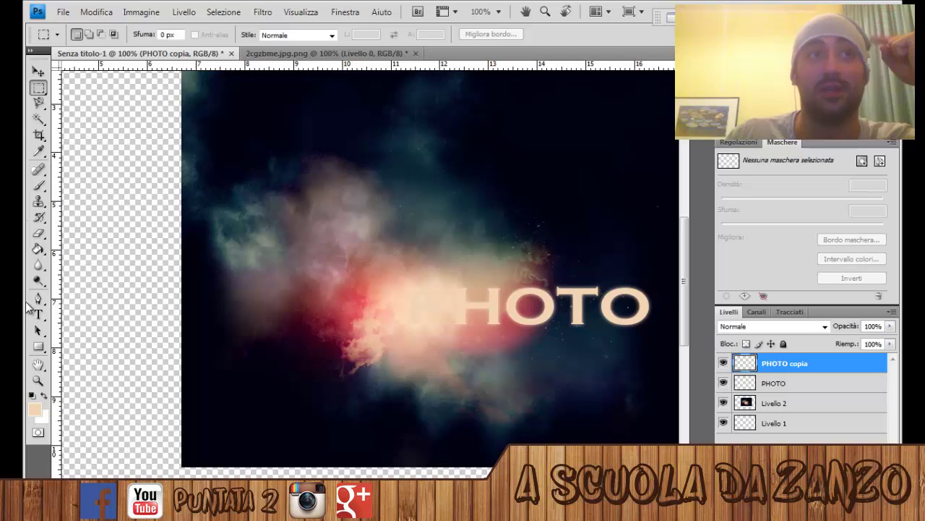
{"action": "left_click", "coordinate": [40, 231]}
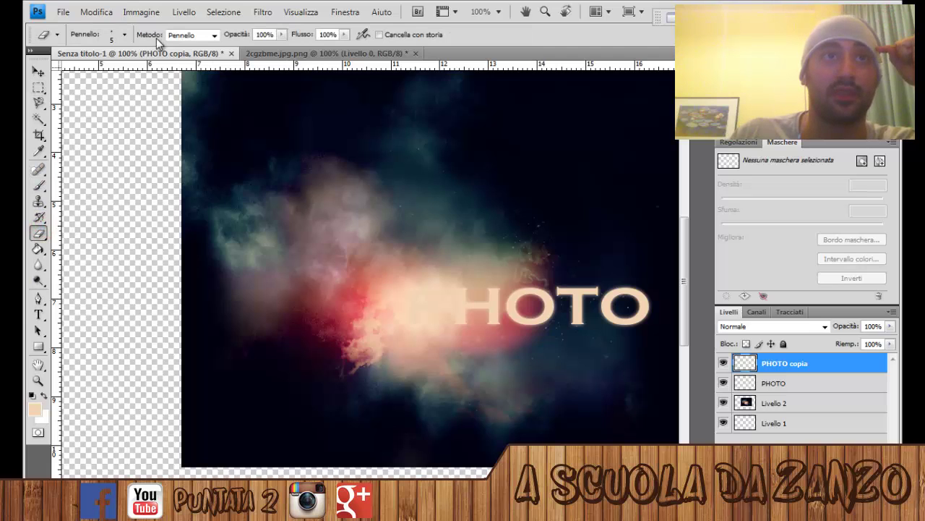
{"action": "left_click", "coordinate": [124, 34]}
{"action": "left_click", "coordinate": [118, 194]}
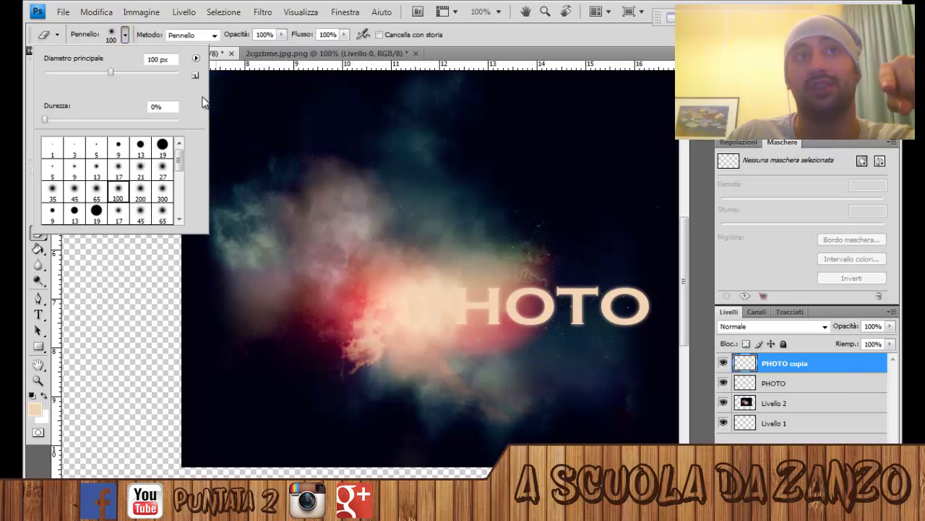
{"action": "left_click", "coordinate": [124, 36]}
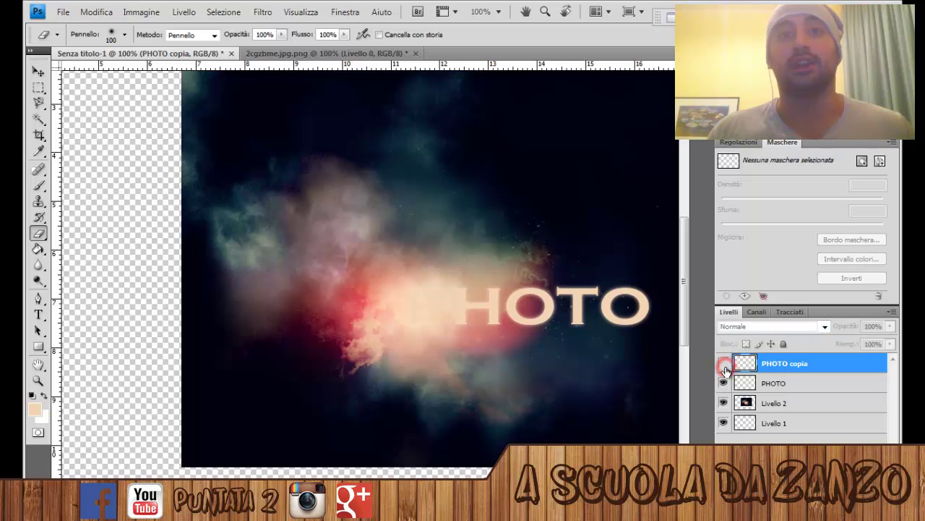
{"action": "left_click", "coordinate": [724, 362]}
{"action": "left_click", "coordinate": [724, 363]}
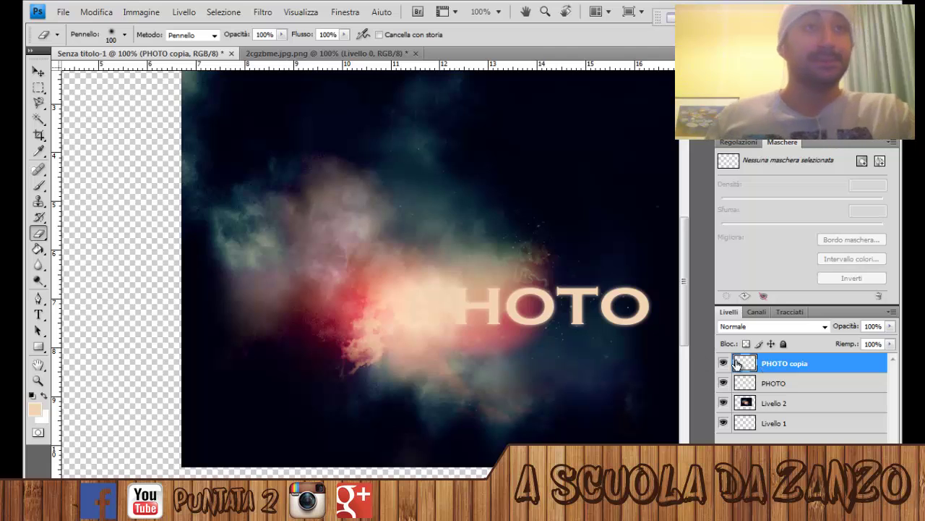
Close 2cgzbme.jpg.png without saving and zoom Senza titolo-1 out to 50%.
{"action": "left_click", "coordinate": [39, 88]}
{"action": "scroll", "coordinate": [243, 232], "scroll_direction": "up", "scroll_amount": 1}
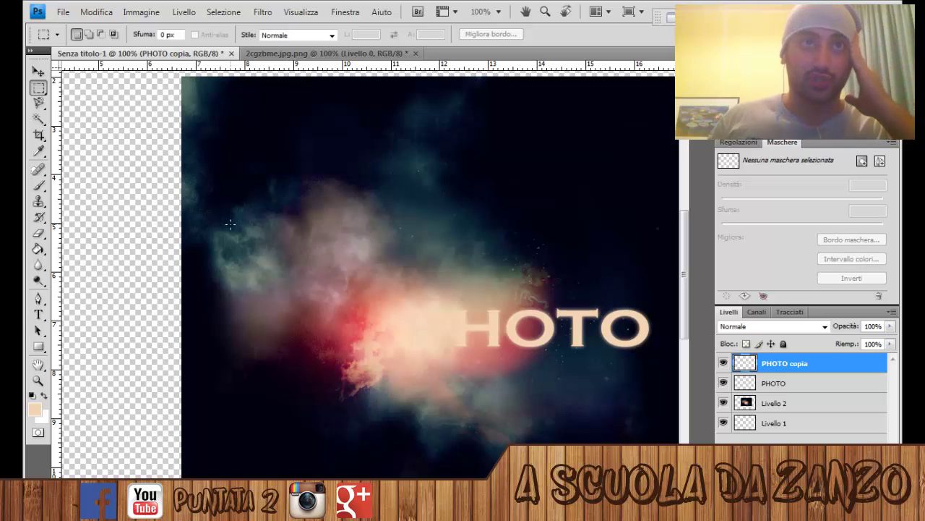
{"action": "left_click", "coordinate": [416, 53]}
{"action": "left_click", "coordinate": [474, 209]}
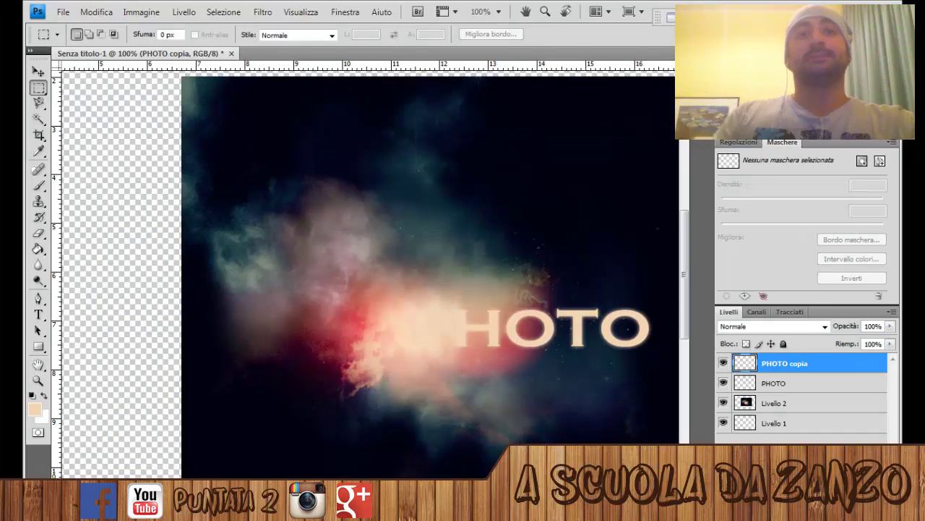
{"action": "key", "text": "ctrl+minus"}
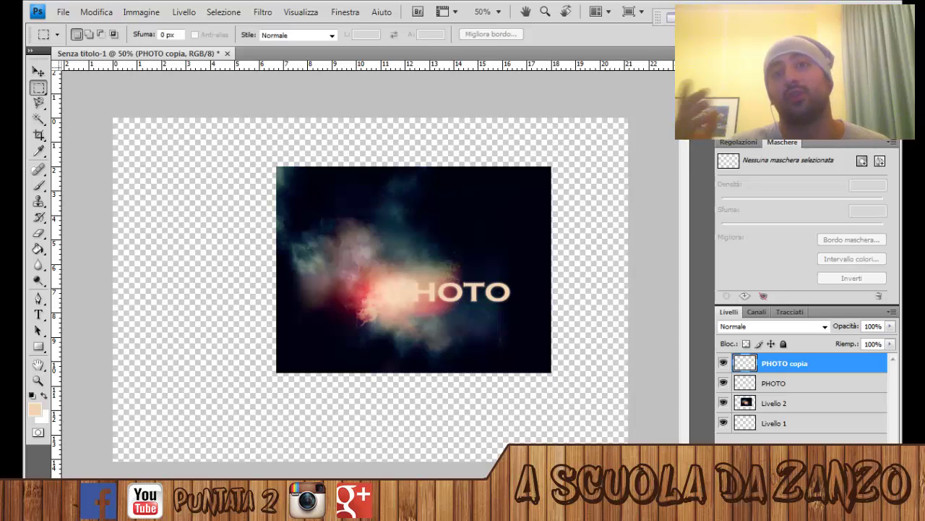
Check the layer blend modes without changing them, then bring up the Filtro menu.
{"action": "left_click", "coordinate": [822, 328]}
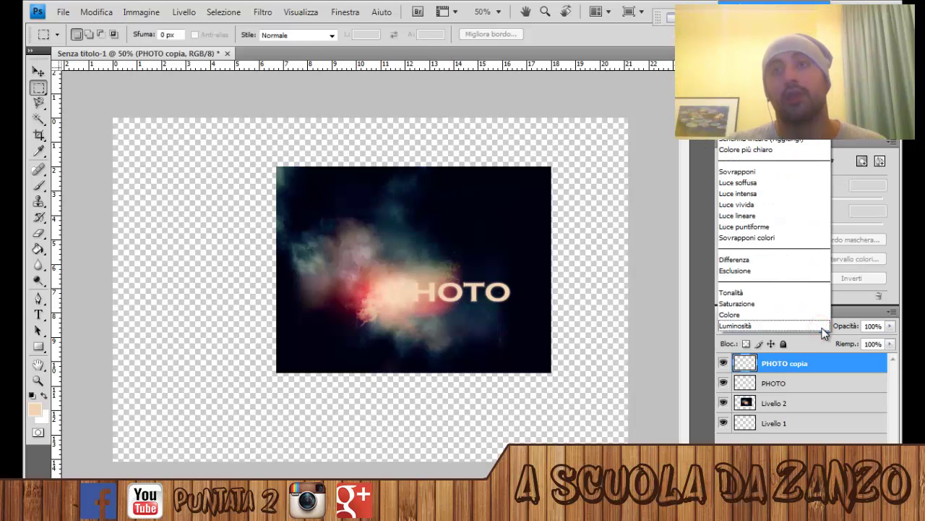
{"action": "left_click", "coordinate": [817, 336]}
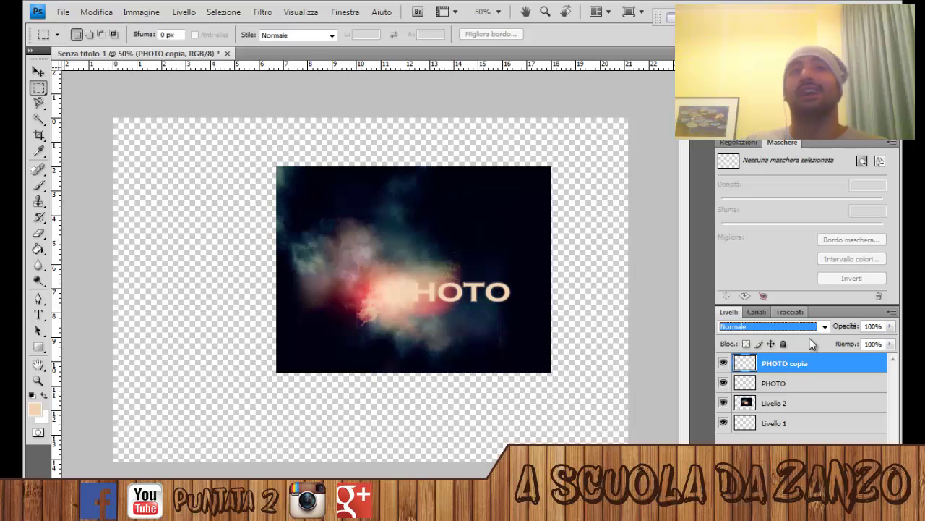
{"action": "left_click", "coordinate": [262, 12]}
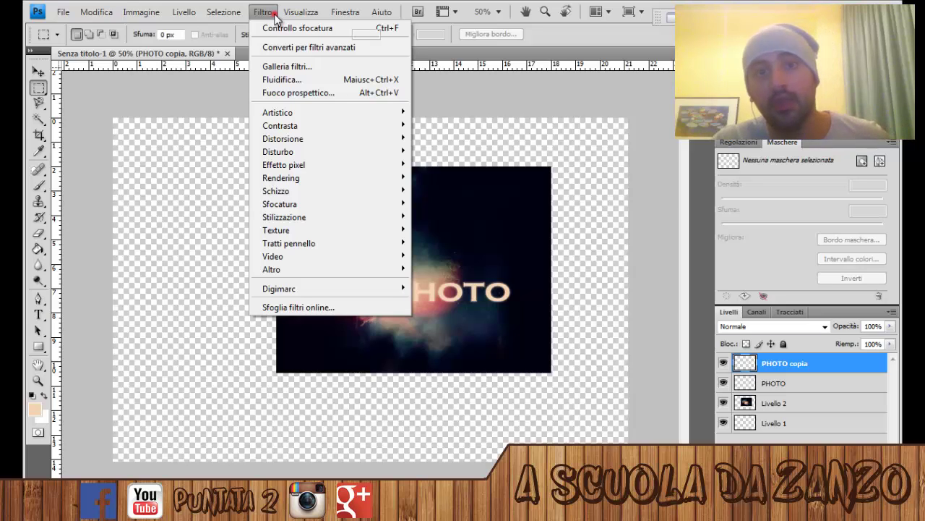
Dismiss the Filtro menu without choosing any filter.
{"action": "left_click", "coordinate": [275, 15]}
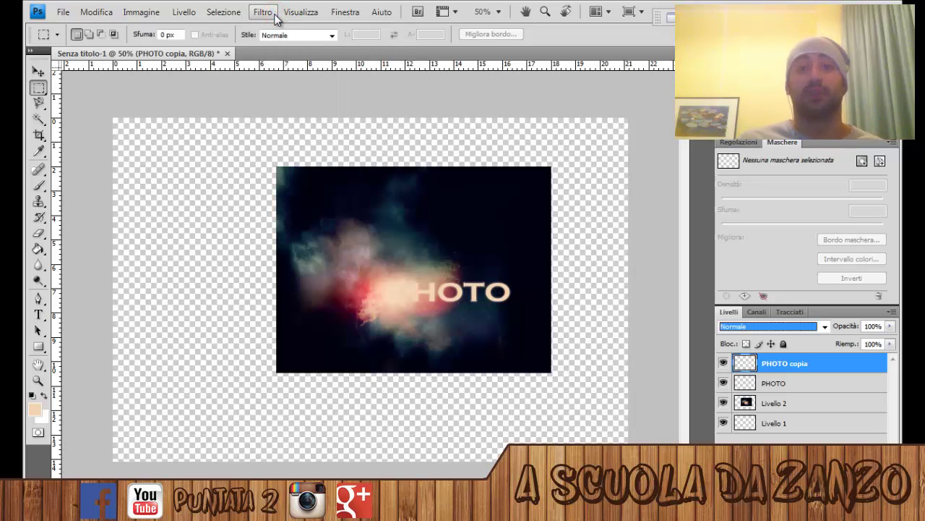